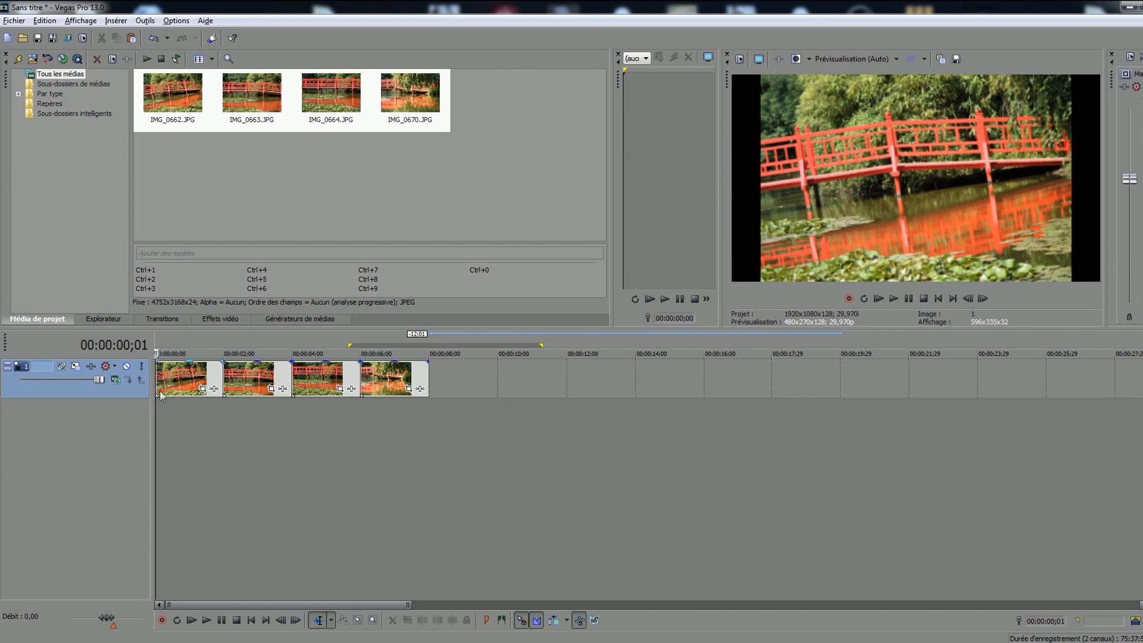
Open the pan/crop settings of the first clip, IMG_0662, and resize and move the window so the video preview is unobstructed.
left_click(202, 389)
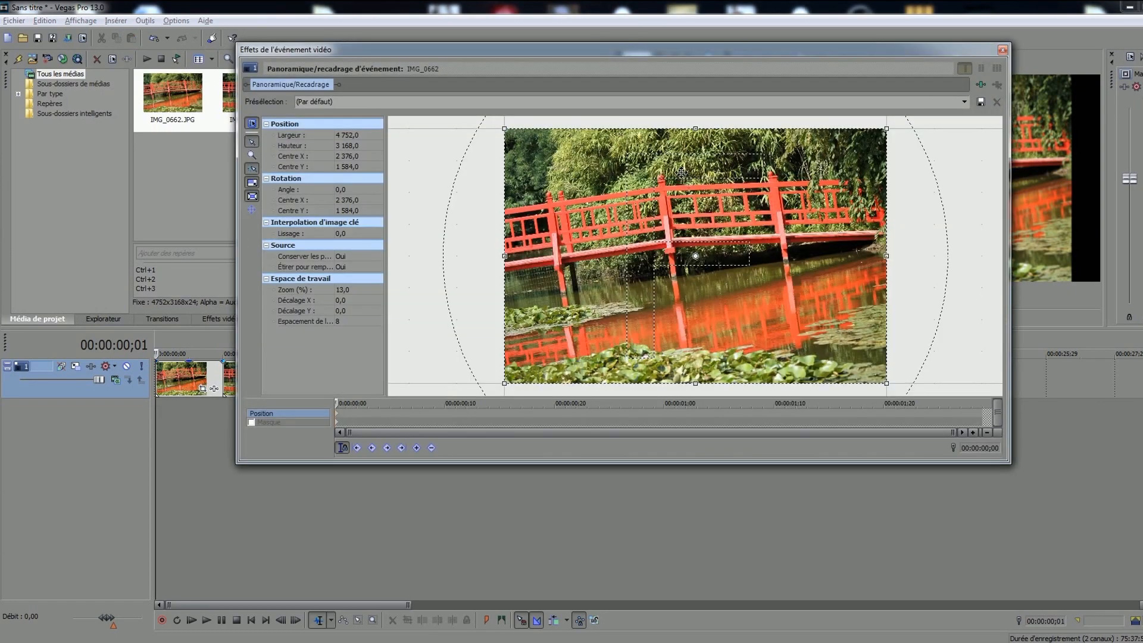
left_click_drag(671, 58, 491, 77)
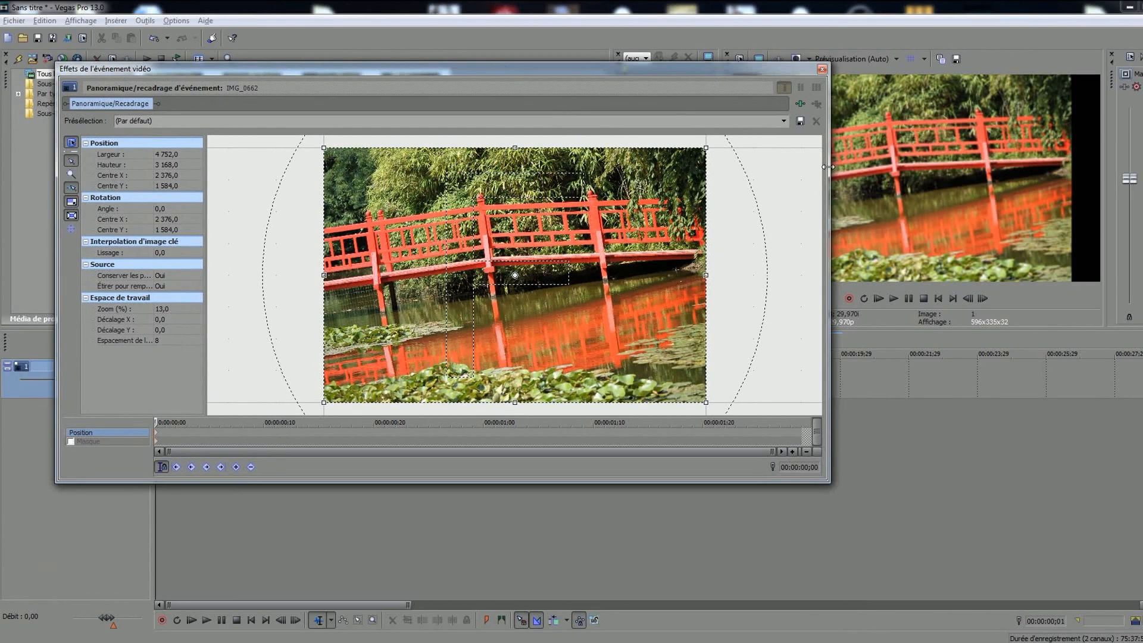
left_click_drag(827, 167, 621, 168)
left_click_drag(459, 68, 546, 57)
Crop the first clip's frame vertically to remove the black side bars, setting its height to 2 670 at full width.
mouse_move(682, 142)
left_mouse_down()
mouse_move(595, 192)
mouse_move(680, 148)
left_mouse_up()
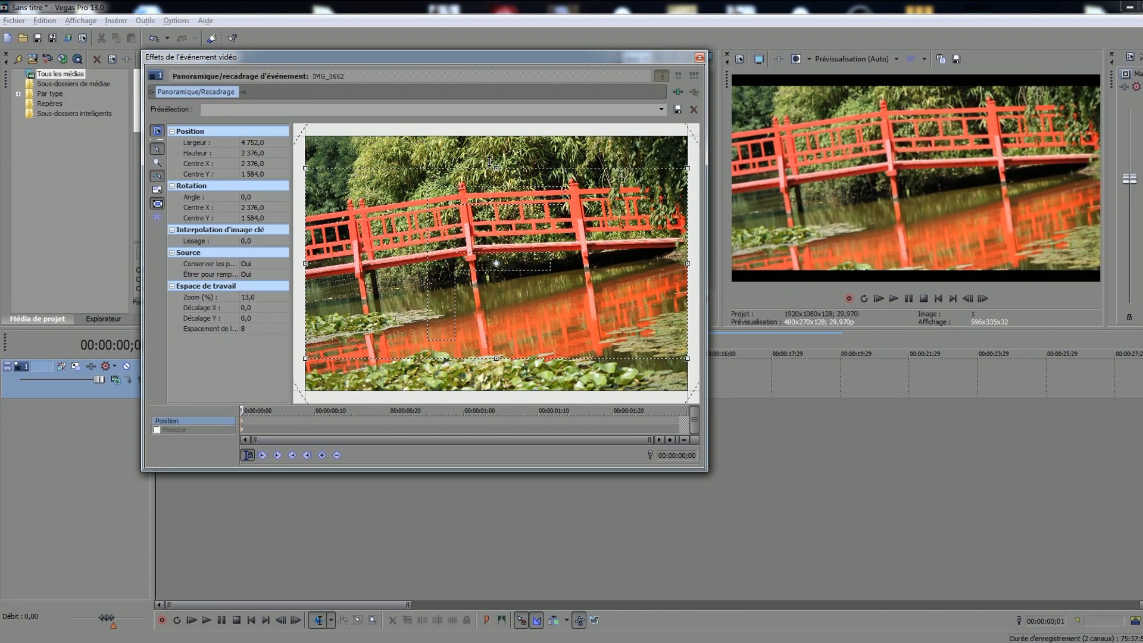
left_click_drag(492, 137, 491, 164)
left_click_drag(496, 168, 496, 157)
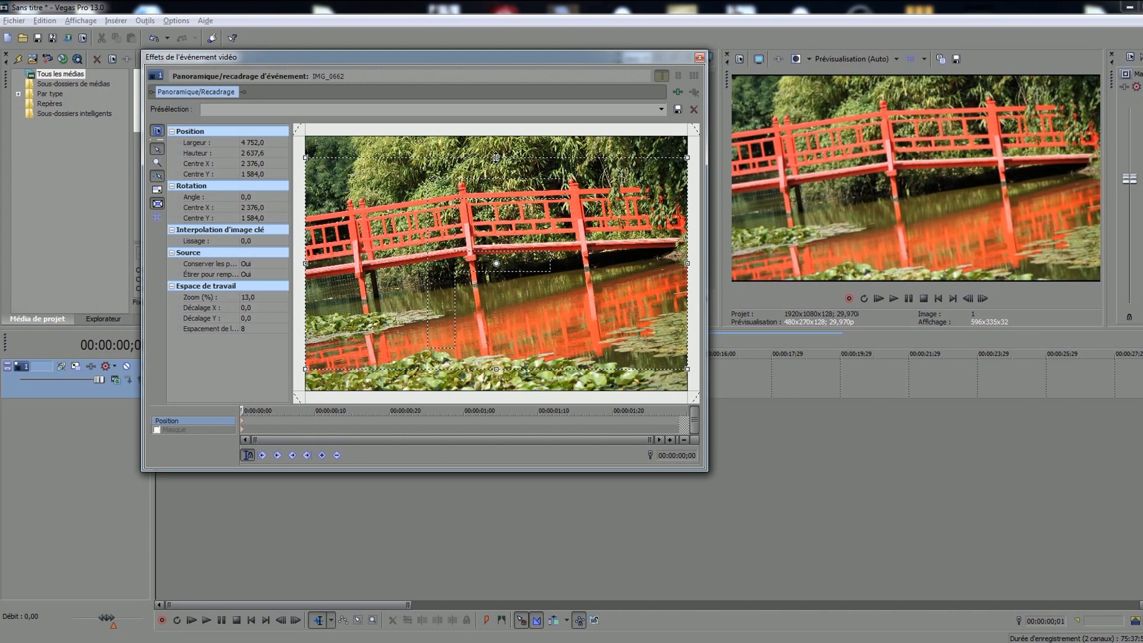
left_click(269, 153)
type("2 670")
key("Return")
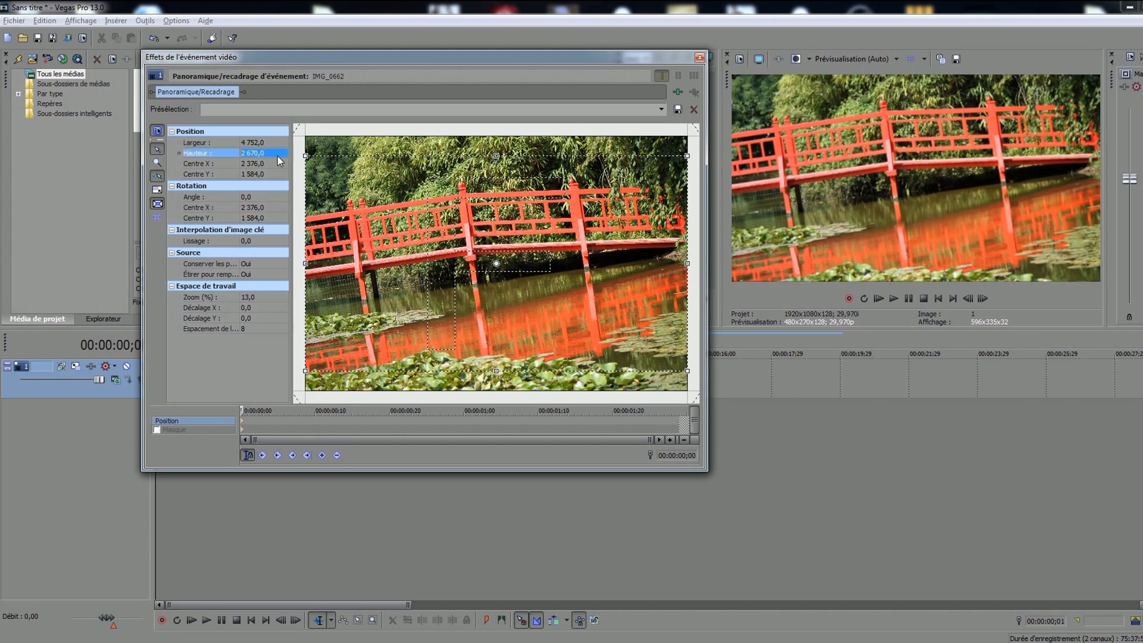
left_click_drag(537, 60, 505, 77)
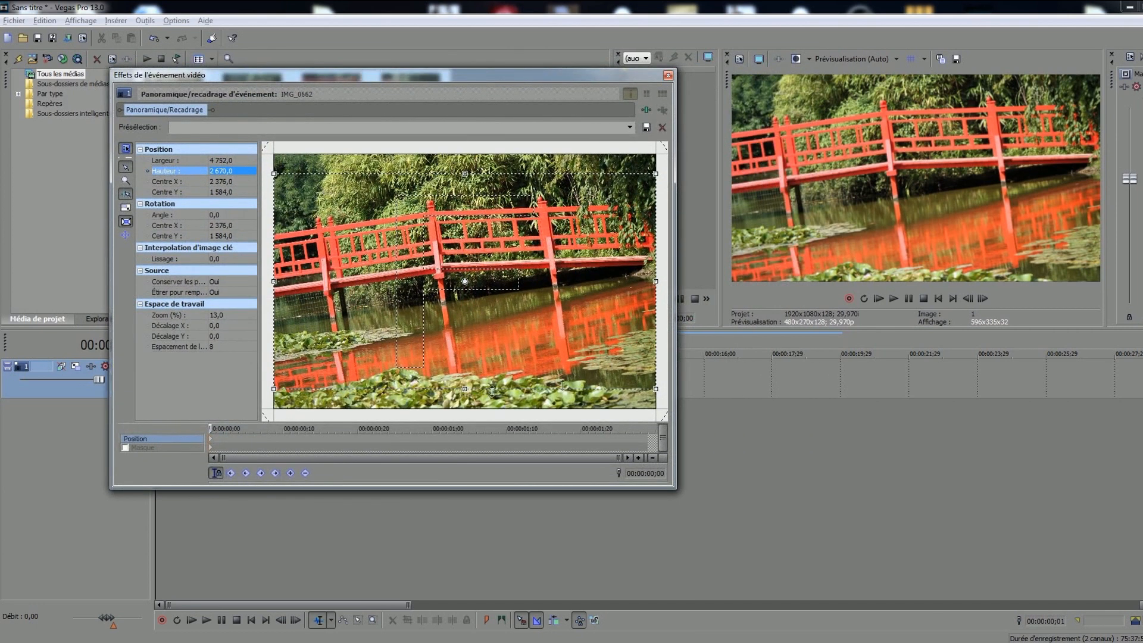
left_click_drag(620, 76, 669, 84)
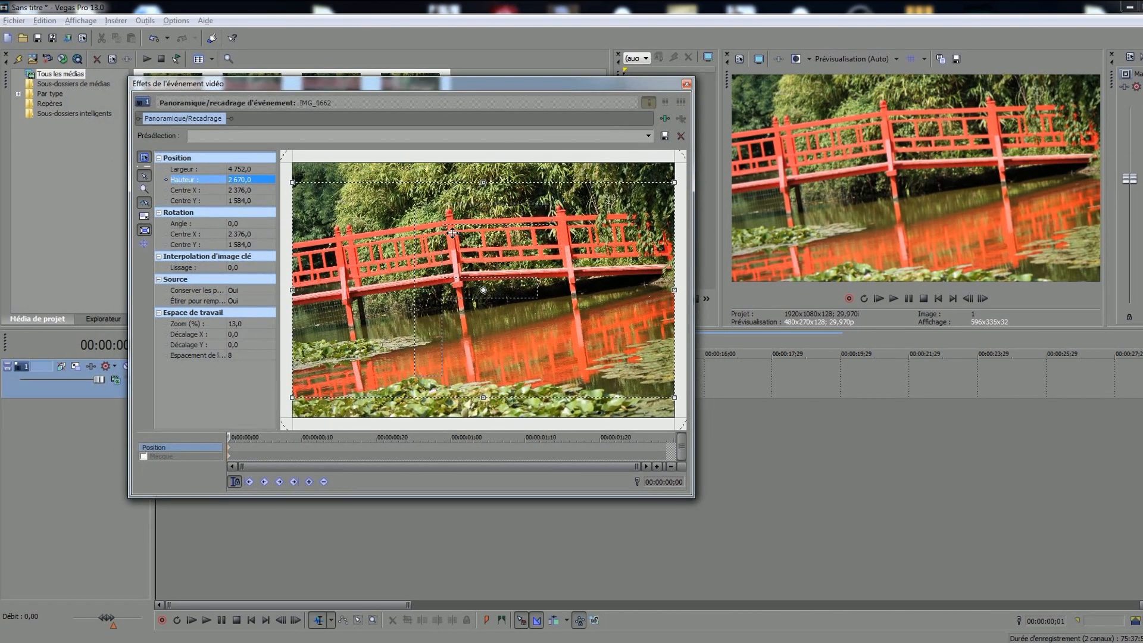
left_click(686, 85)
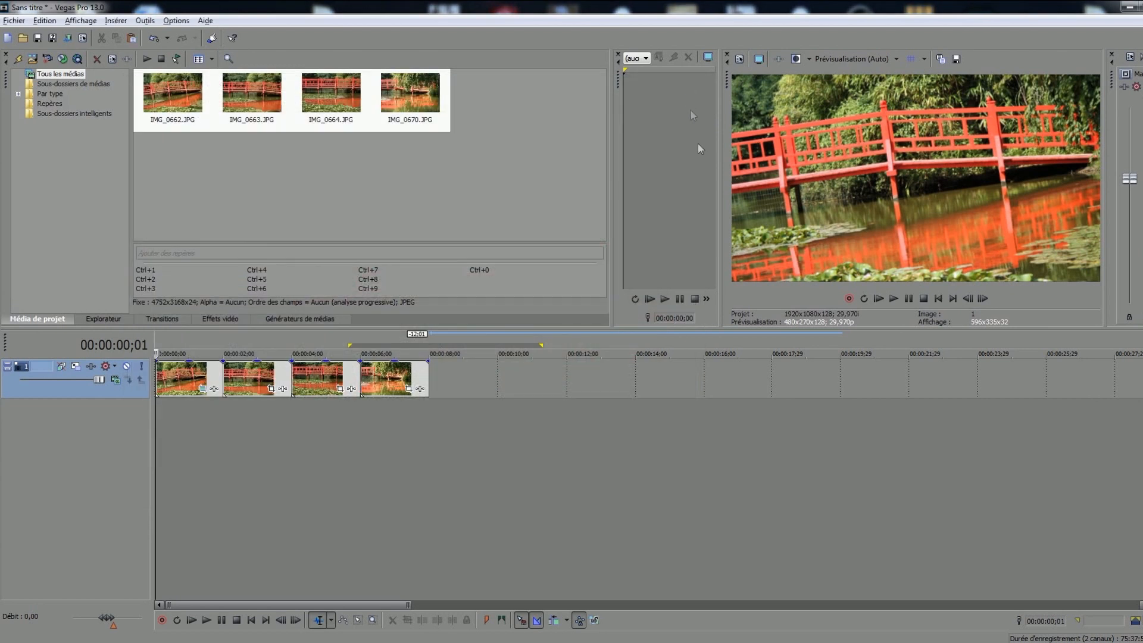
Play the timeline to compare the cropped first clip with the uncropped ones.
left_click(193, 620)
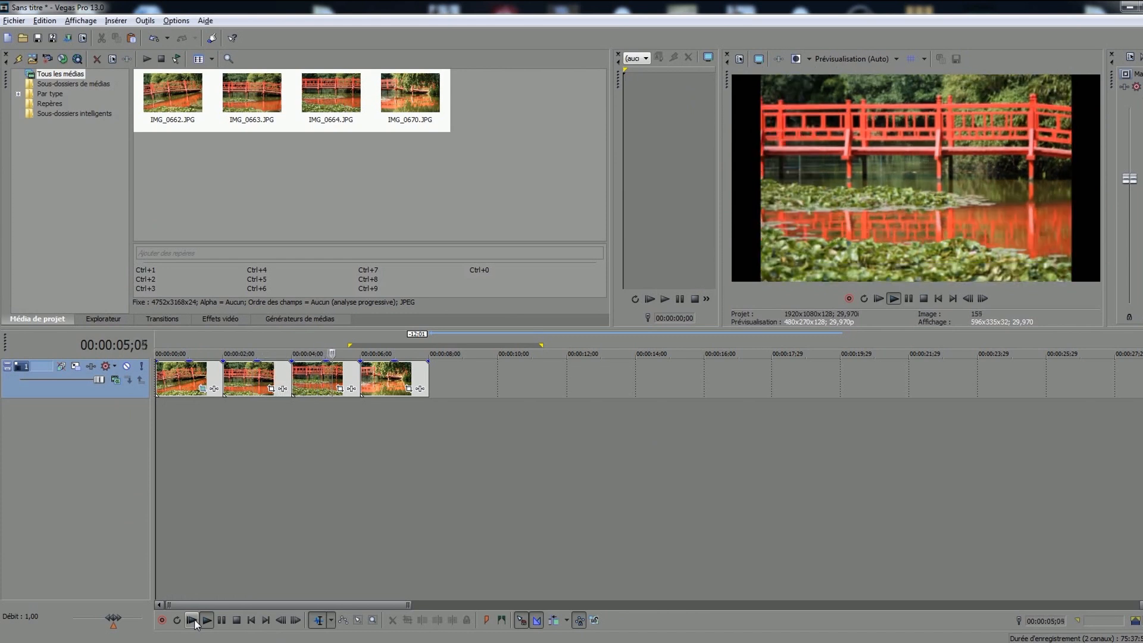
left_click(236, 620)
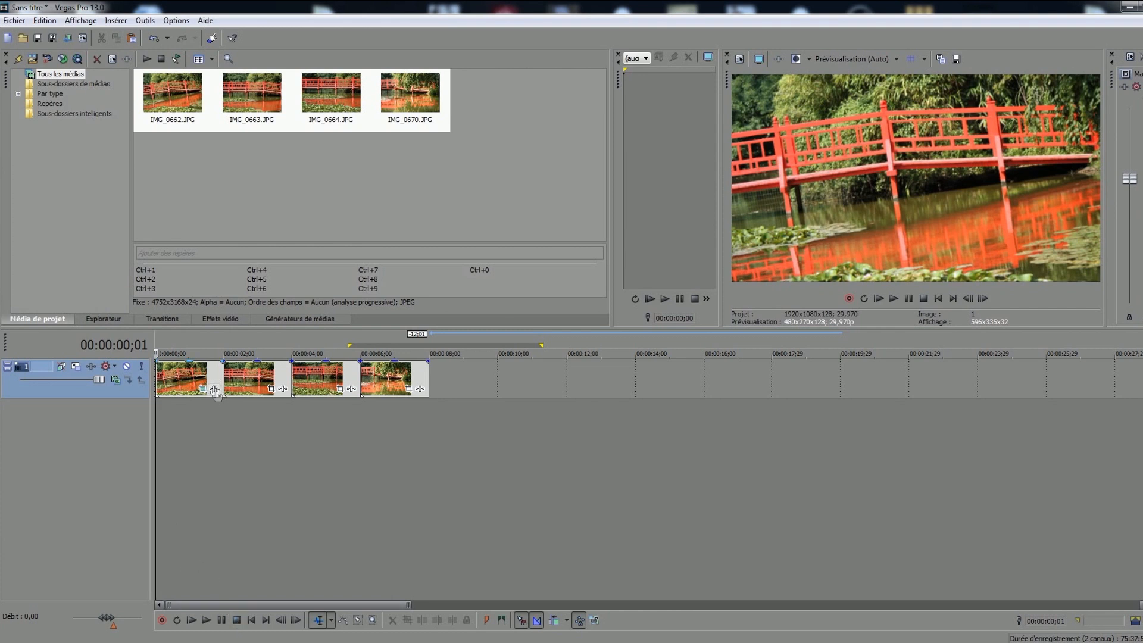
Copy the first clip and paste its event attributes onto the other three clips on the track.
left_click(197, 384)
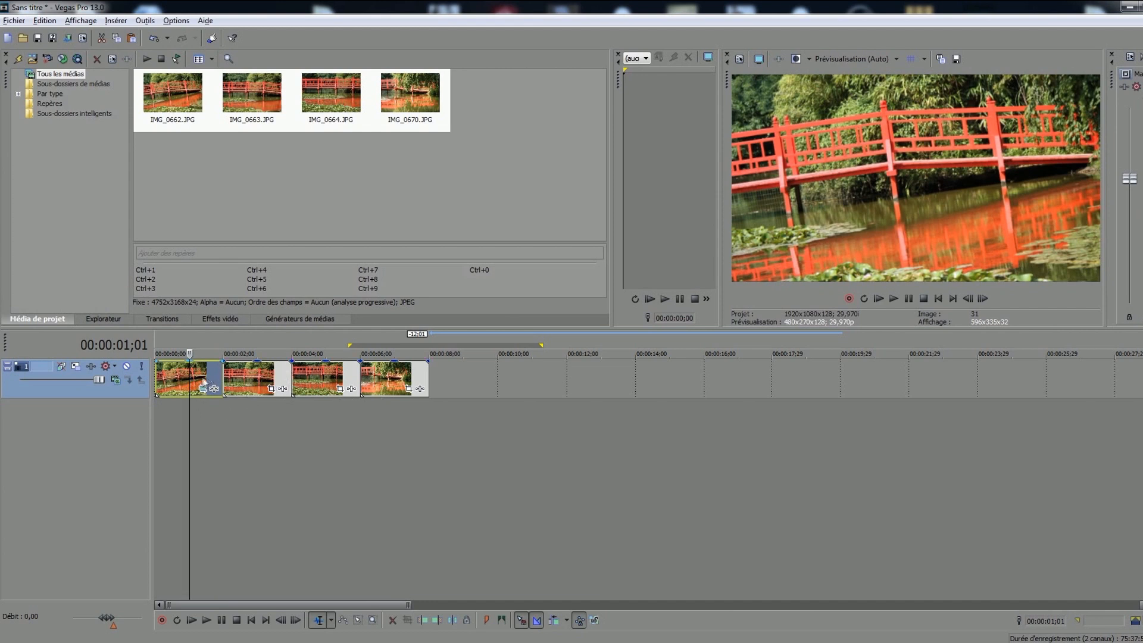
right_click(196, 381)
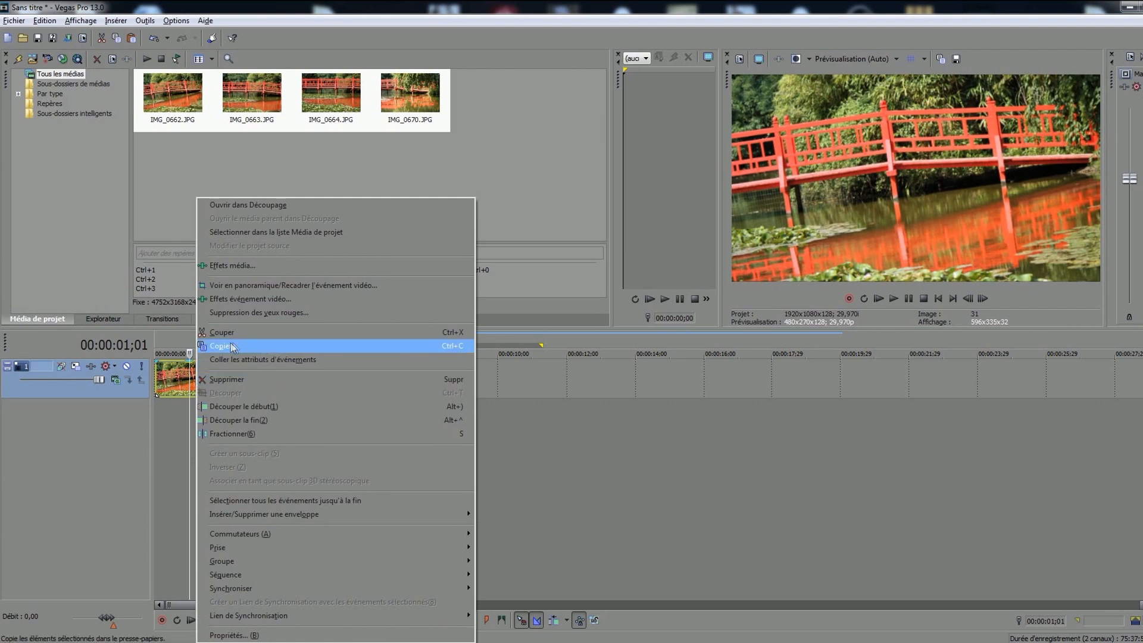
left_click(264, 348)
left_click(254, 376)
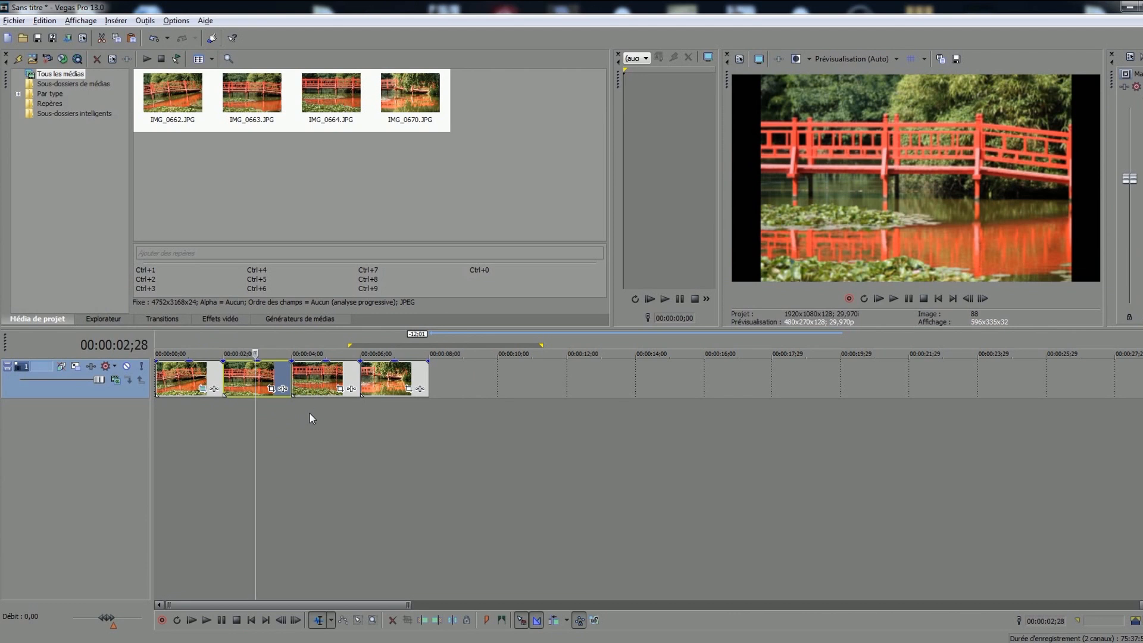
left_click(328, 384, "ctrl")
left_click(392, 384, "ctrl")
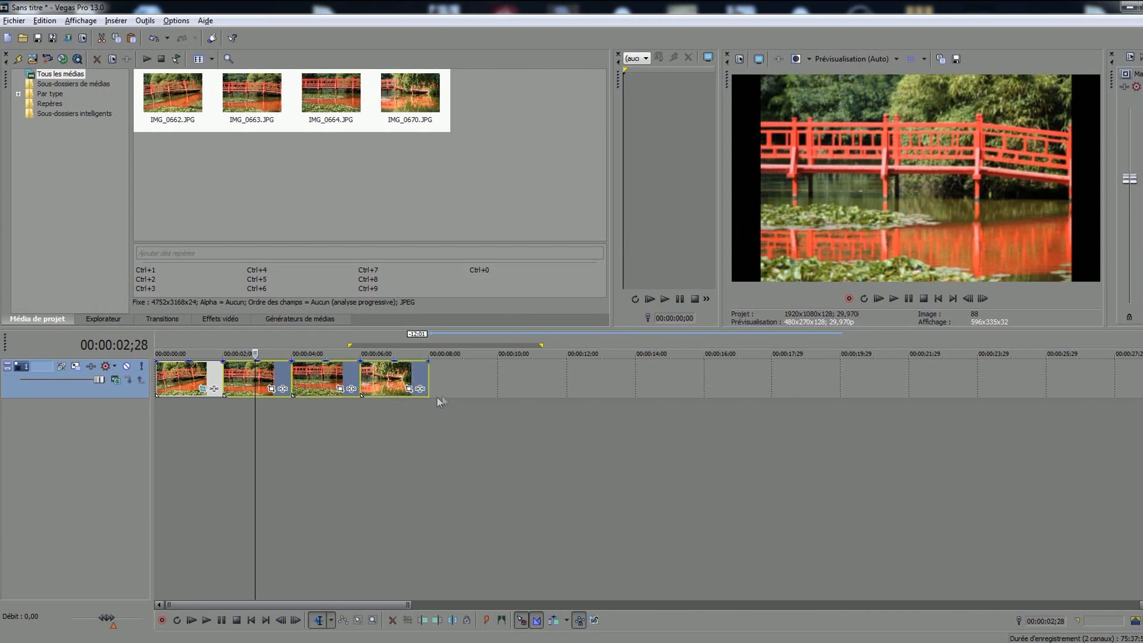
right_click(325, 380)
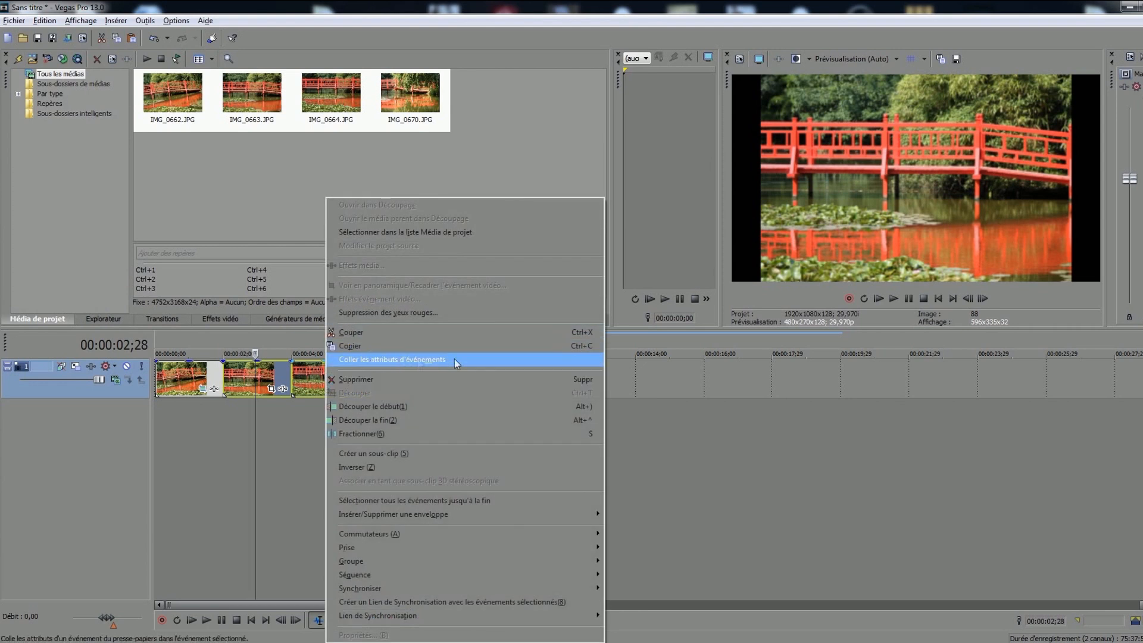
left_click(395, 361)
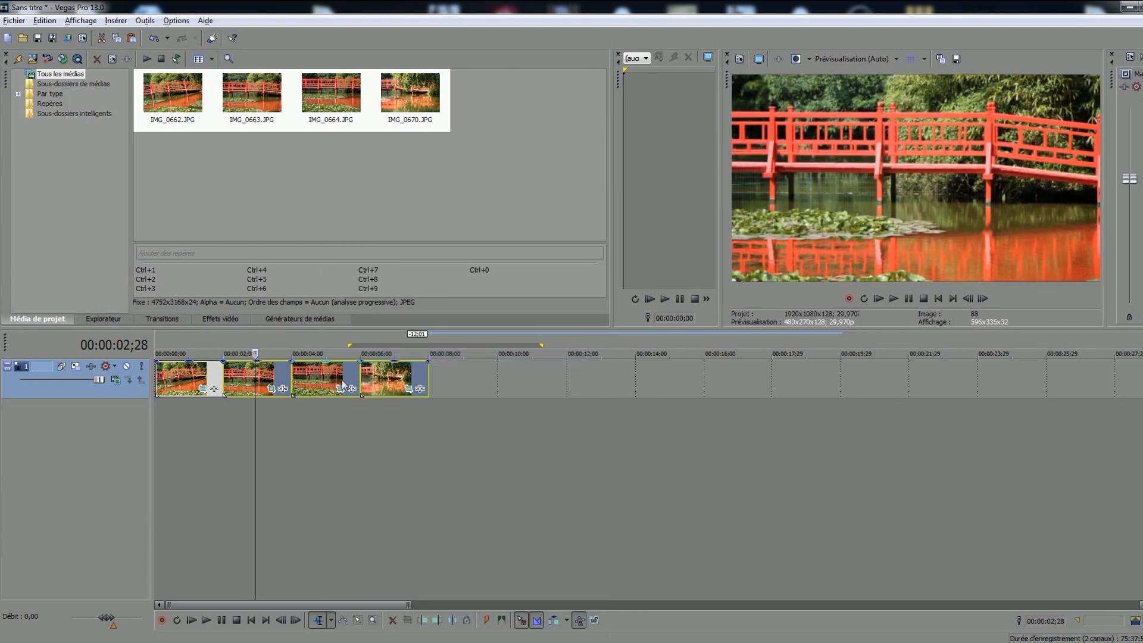
Check the crop settings of the second clip, IMG_0663, and play the slideshow to review the framing.
left_click(271, 388)
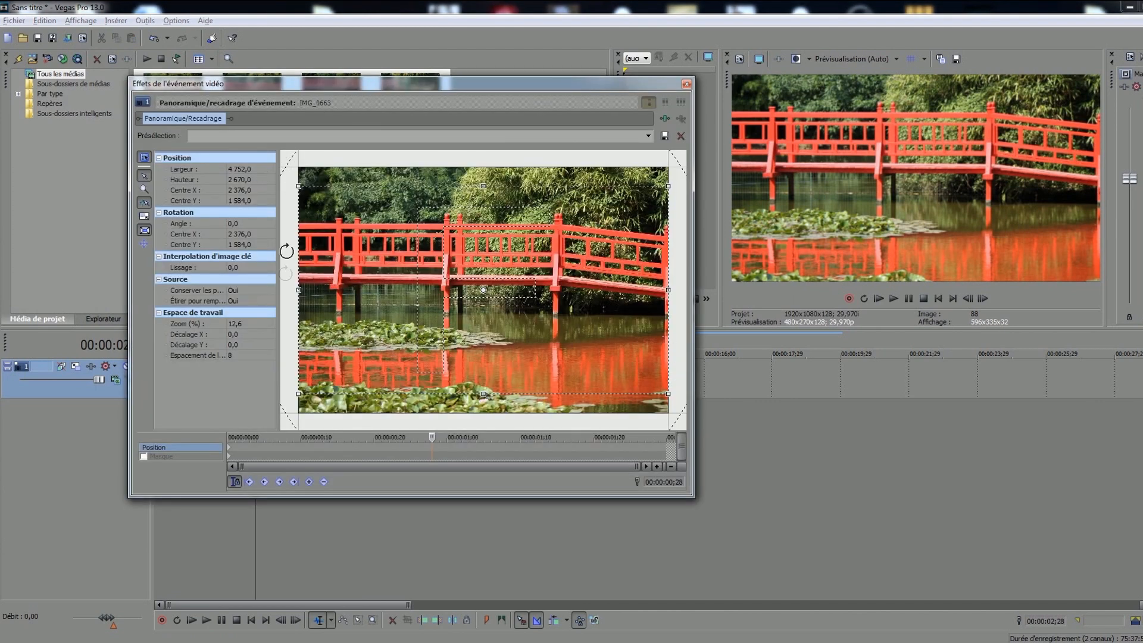
left_click(687, 84)
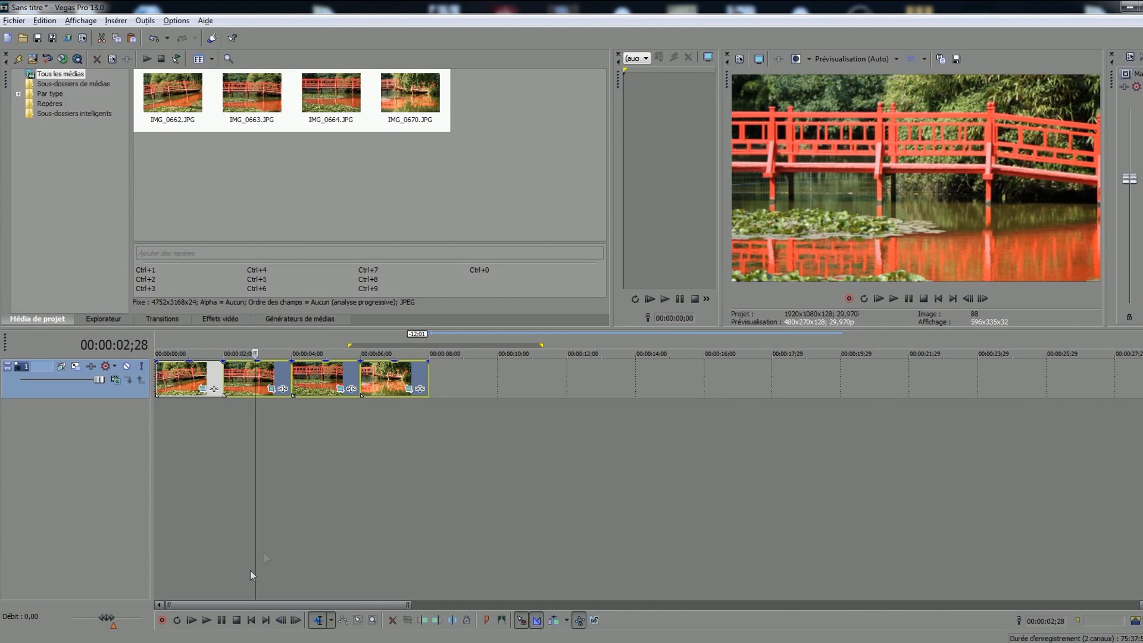
left_click(191, 620)
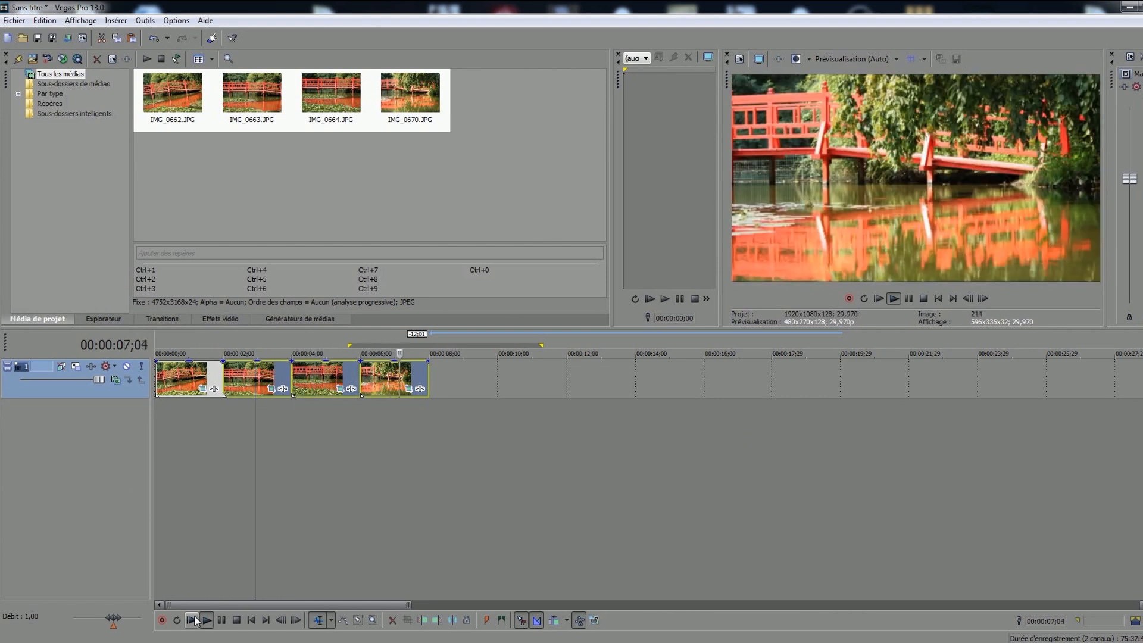
left_click(237, 621)
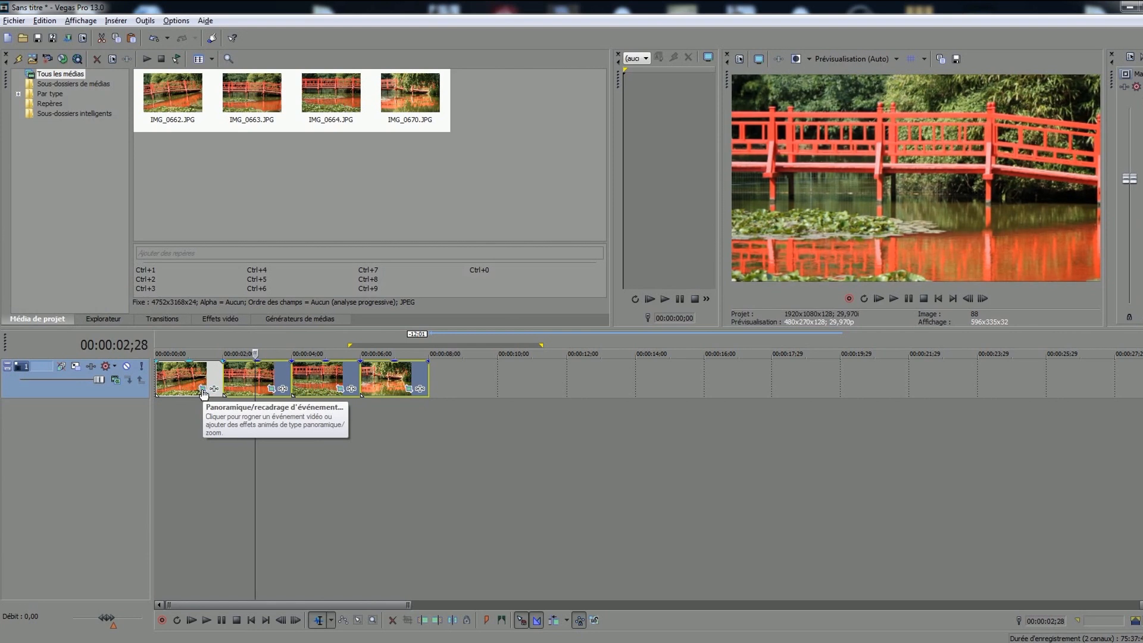
Save the first clip's crop settings as a pan/crop preset named DIAPORAMA PERSO 3.
left_click(202, 389)
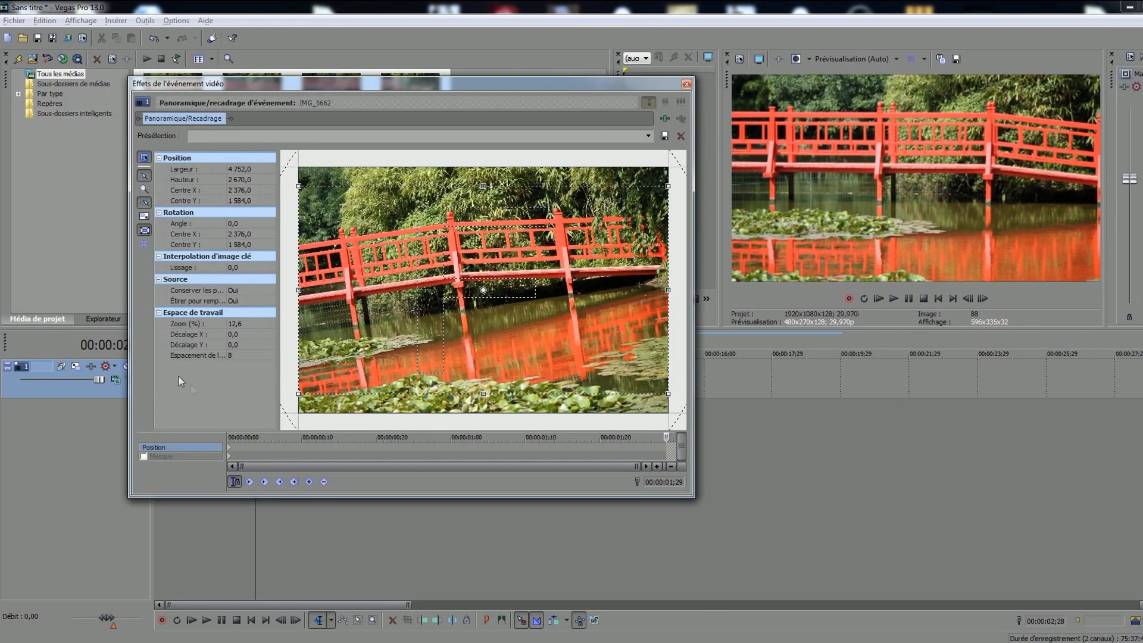
left_click_drag(516, 87, 563, 106)
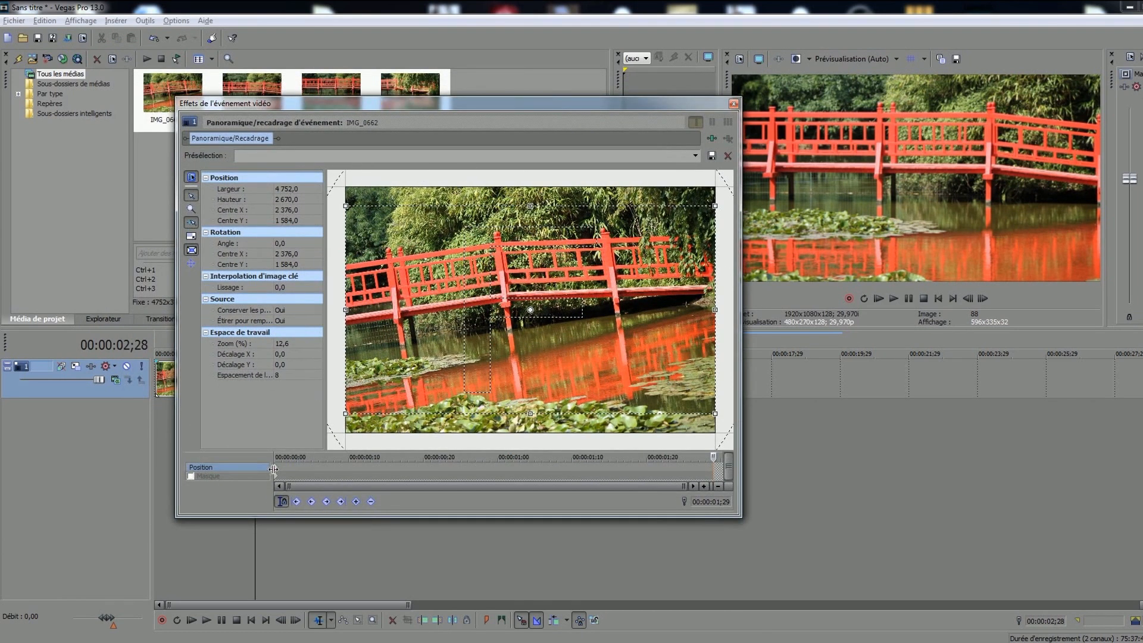
left_click(275, 472)
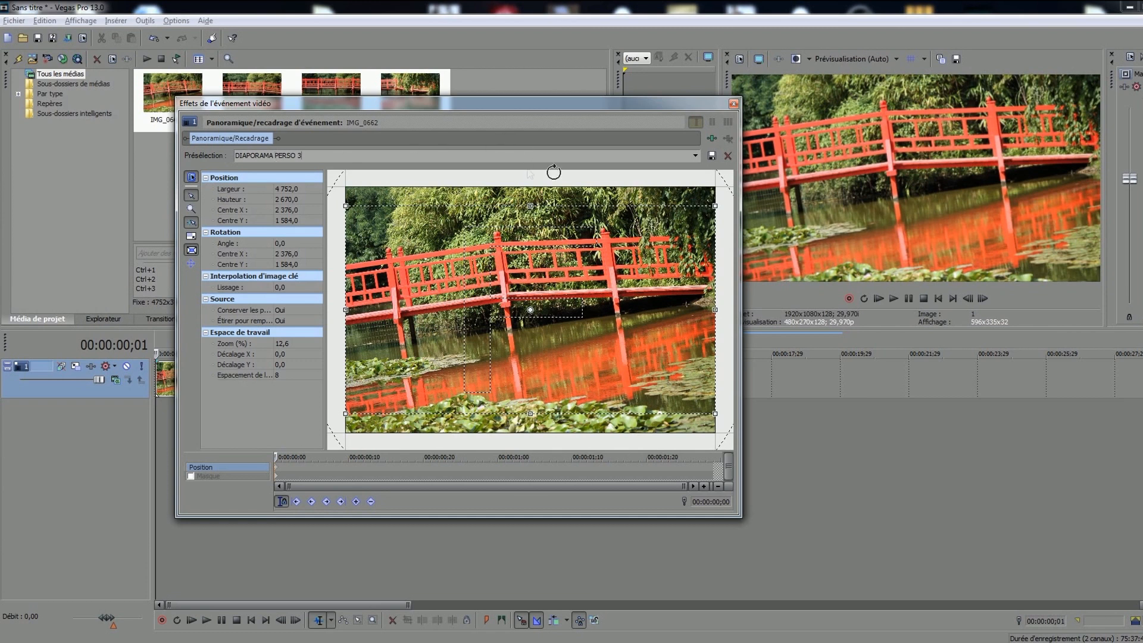
left_click(714, 157)
left_click(734, 105)
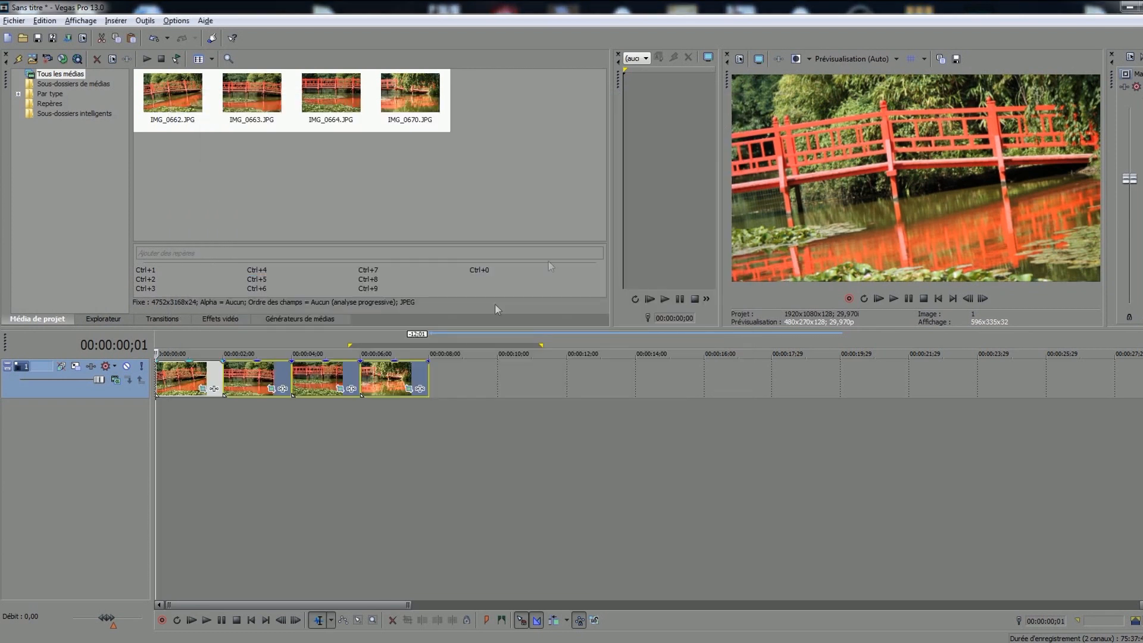
Restore the crop of the last clip, IMG_0670, to its default full frame.
left_click(391, 381)
left_click(410, 389)
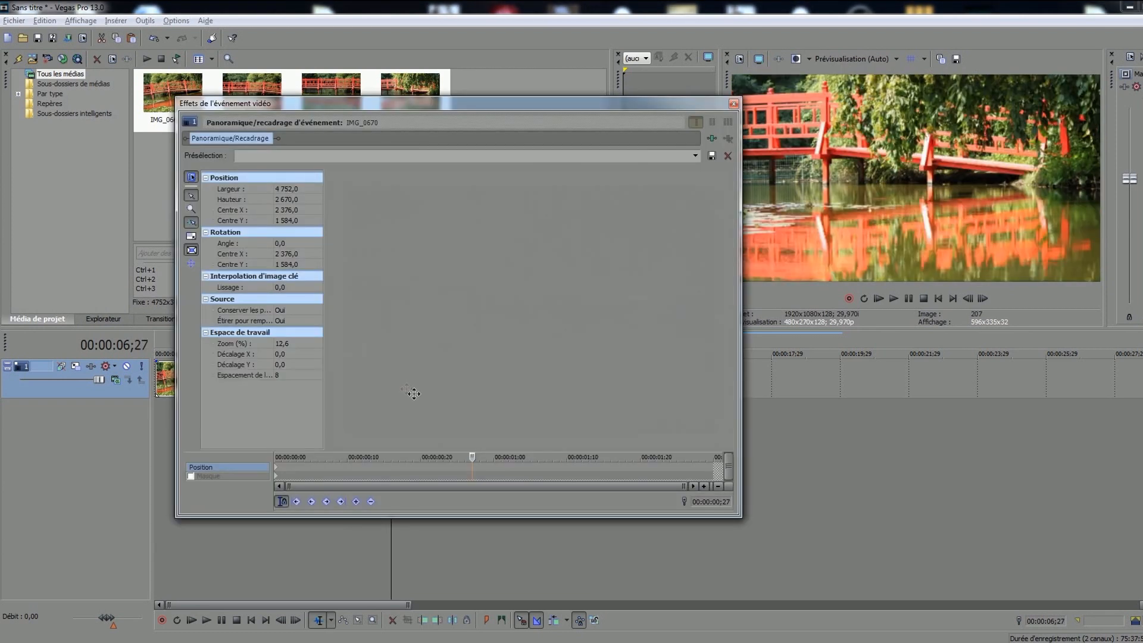
right_click(571, 260)
left_click(633, 268)
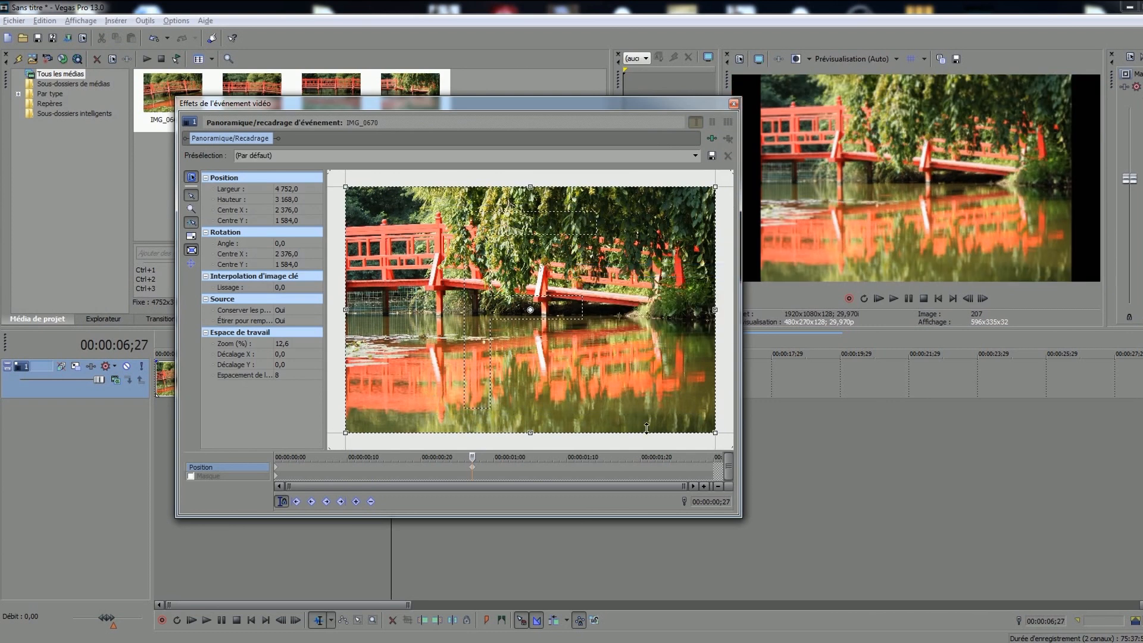
Apply the DIAPORAMA PERSO 3 crop preset to the last clip, IMG_0670.
left_click(696, 156)
left_click(695, 152)
left_click(696, 155)
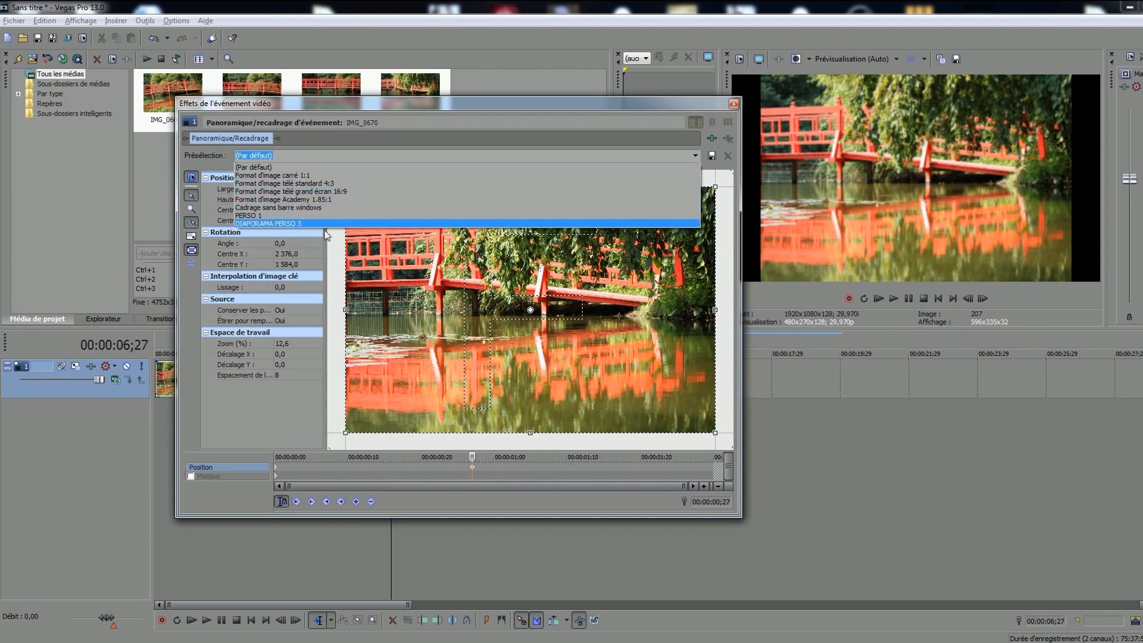
left_click(288, 223)
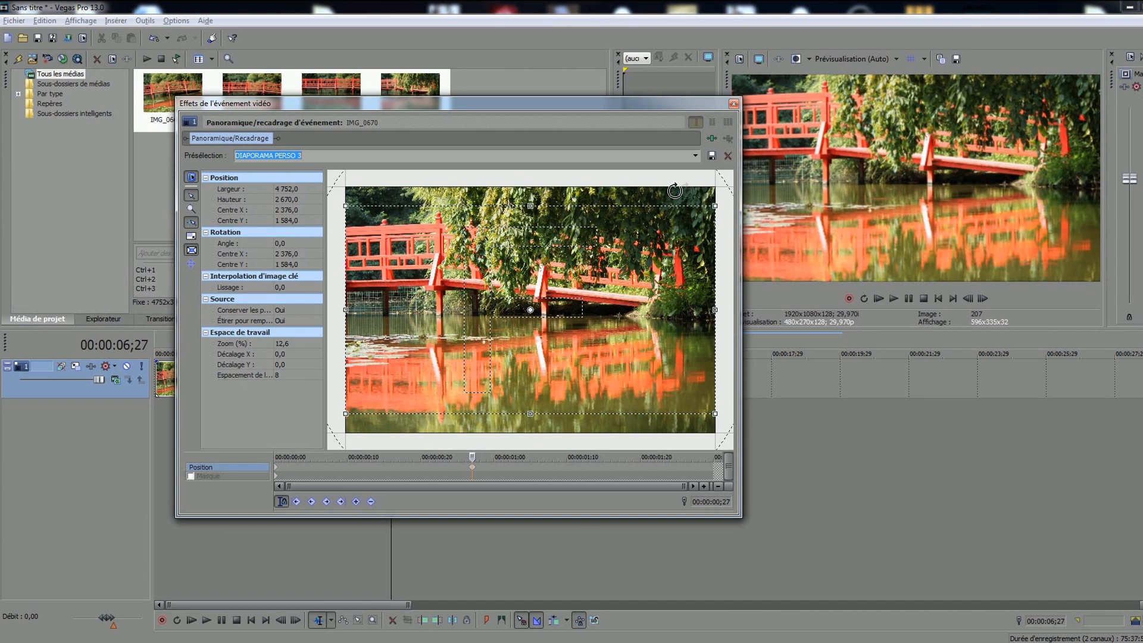
left_click(733, 105)
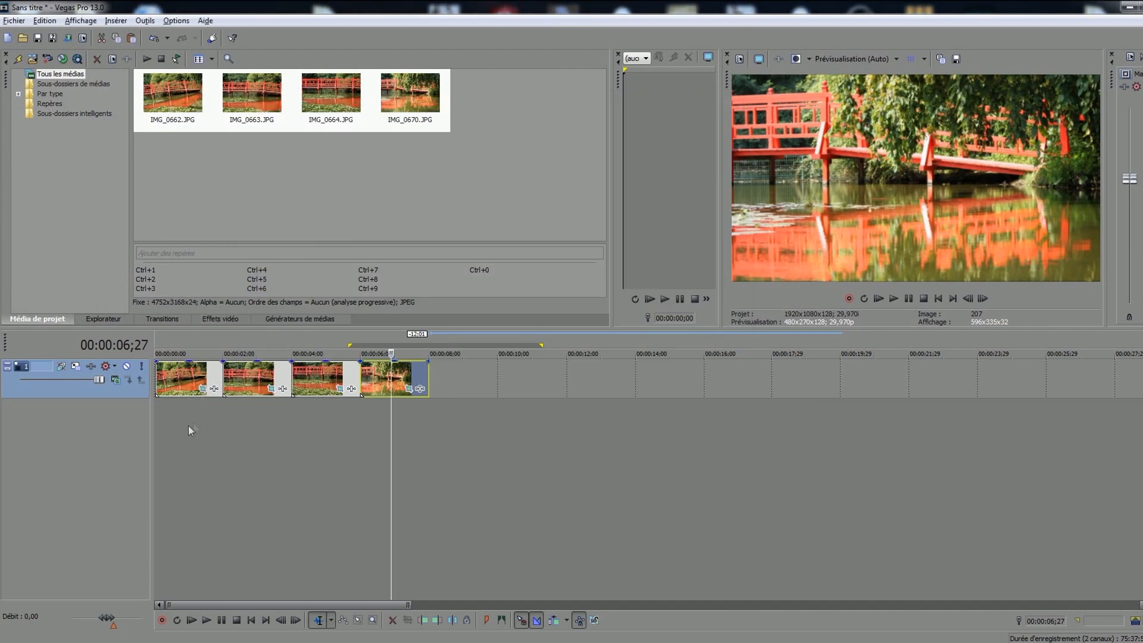
Return to the start of the timeline and add the Noir et blanc Sony effect to the first clip, IMG_0662.
left_click(161, 425)
left_click(156, 403)
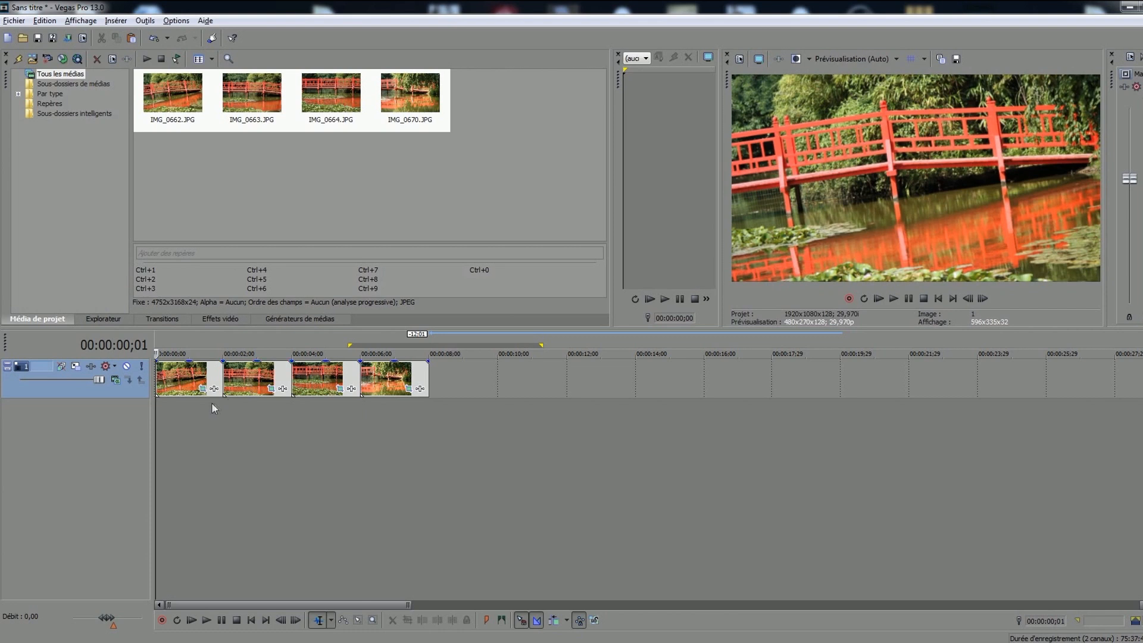
left_click(203, 388)
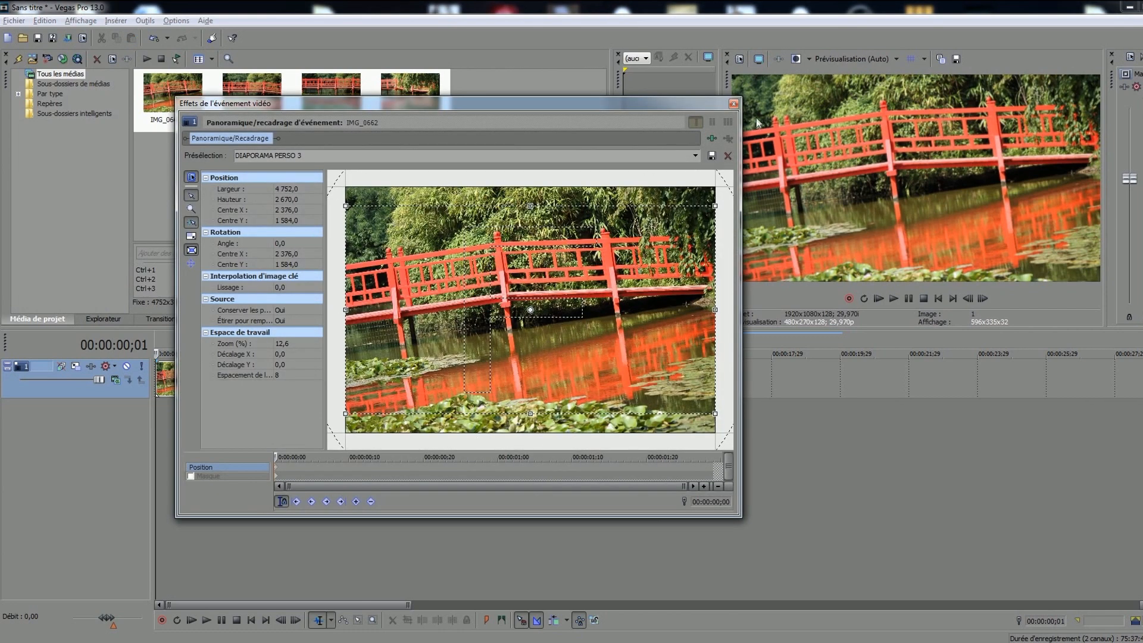
left_click(712, 139)
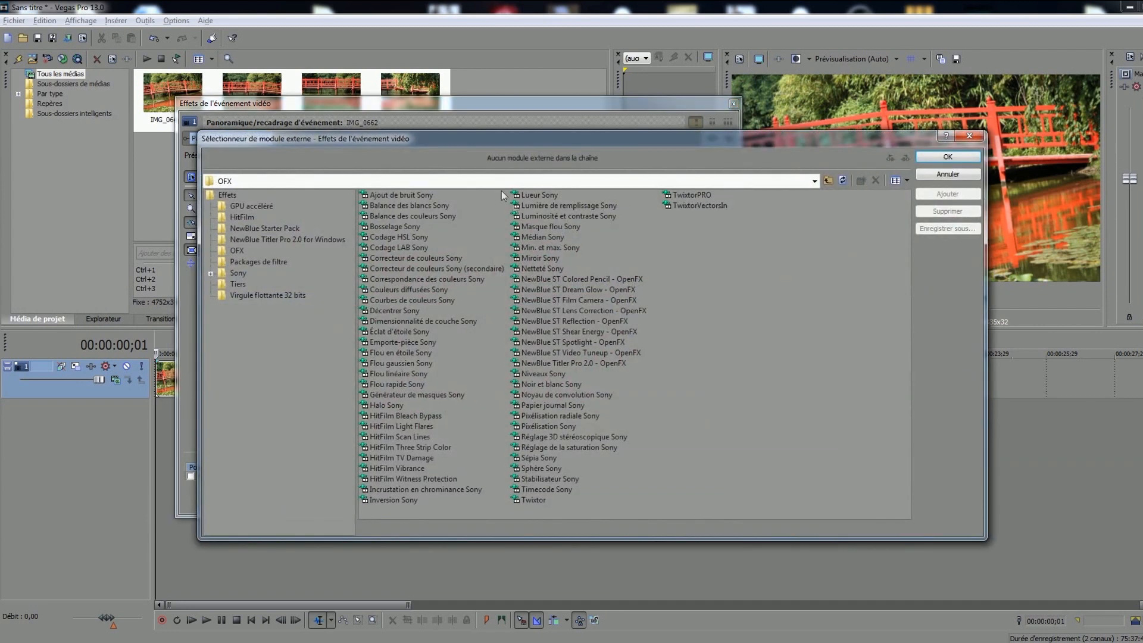
left_click(555, 384)
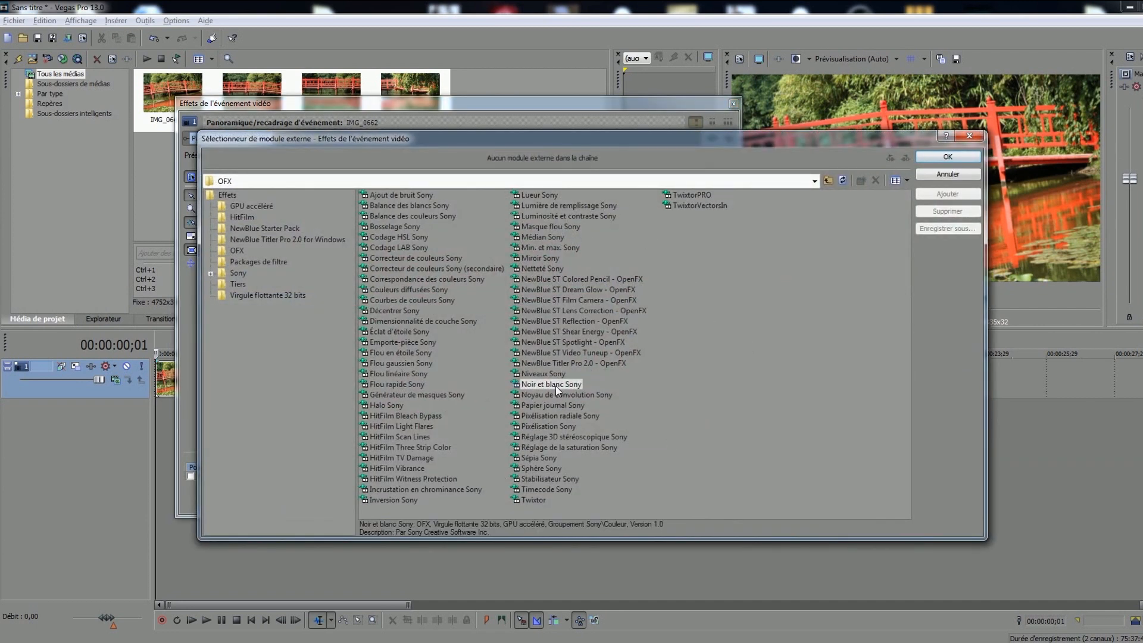
left_click(948, 193)
left_click(950, 156)
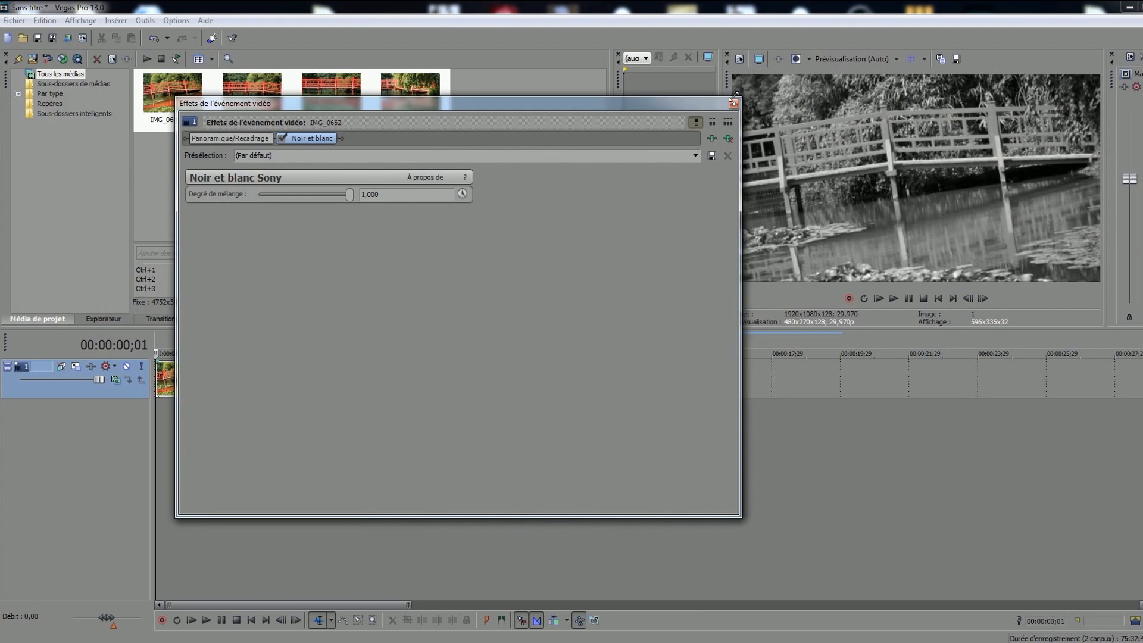
left_click(734, 103)
Copy the first clip, IMG_0662, and paste its event attributes onto the three other clips.
left_click(197, 384)
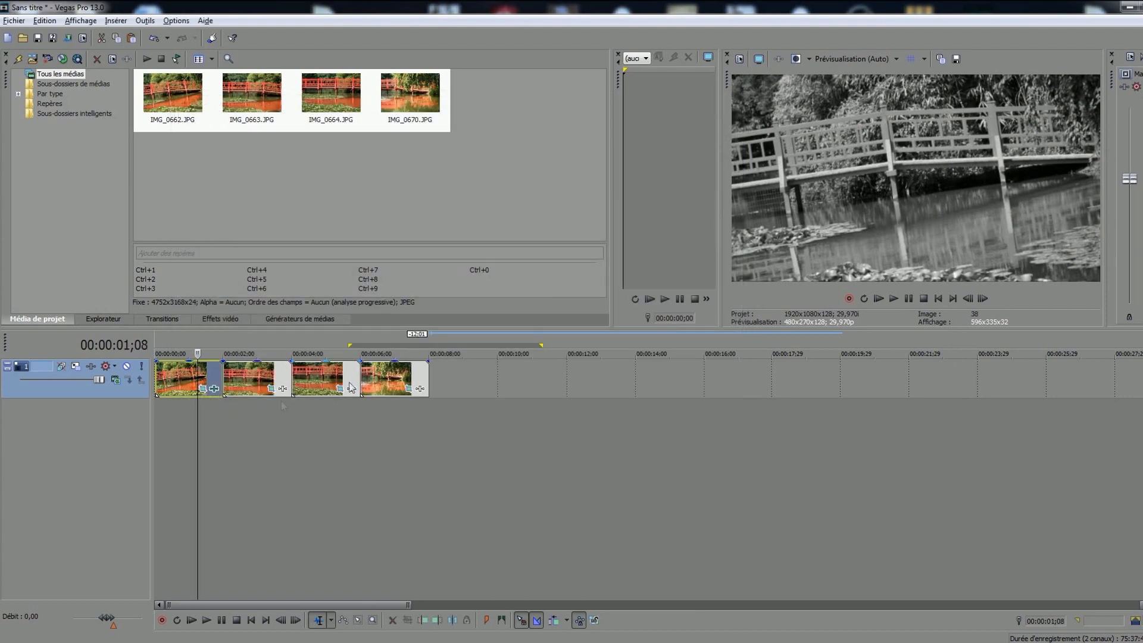
left_click(259, 380)
left_click(183, 381)
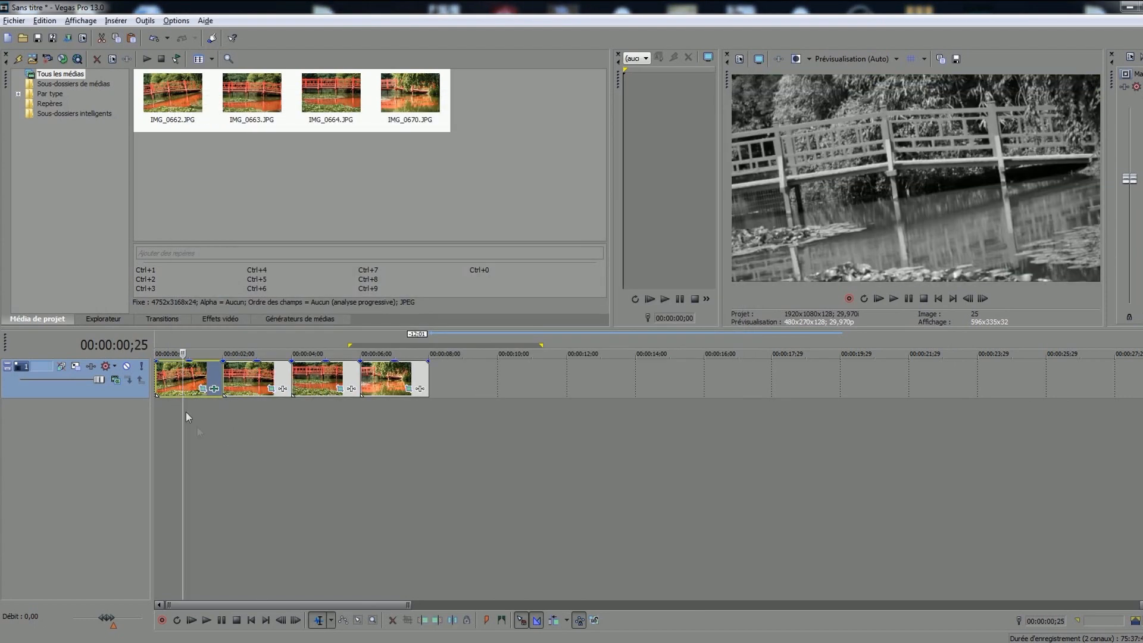
right_click(187, 380)
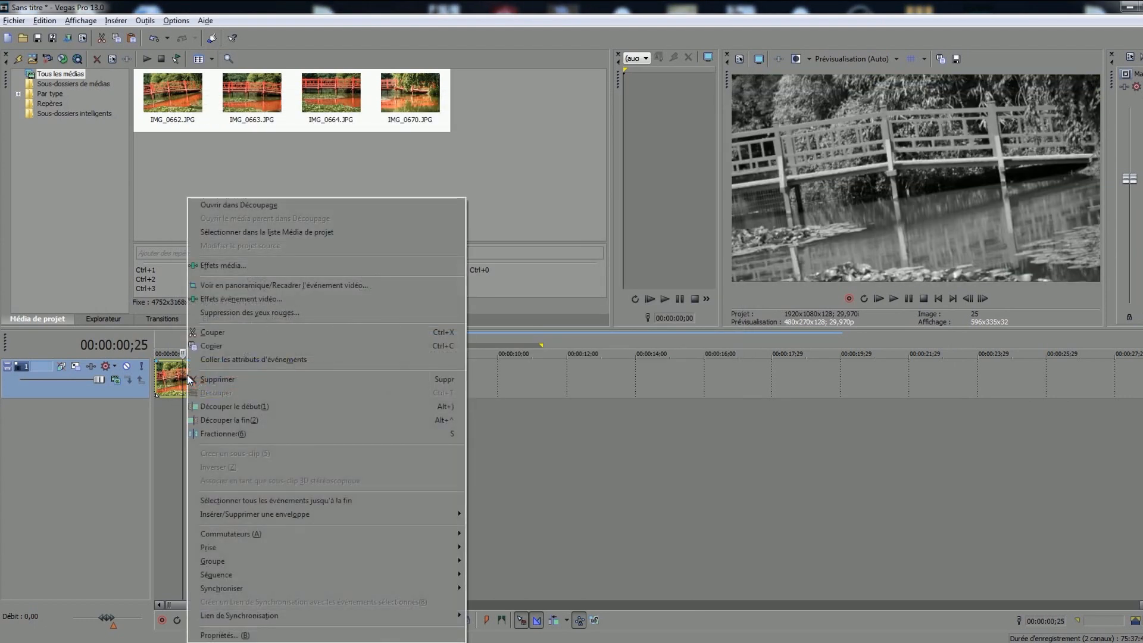
left_click(238, 348)
left_click(255, 376)
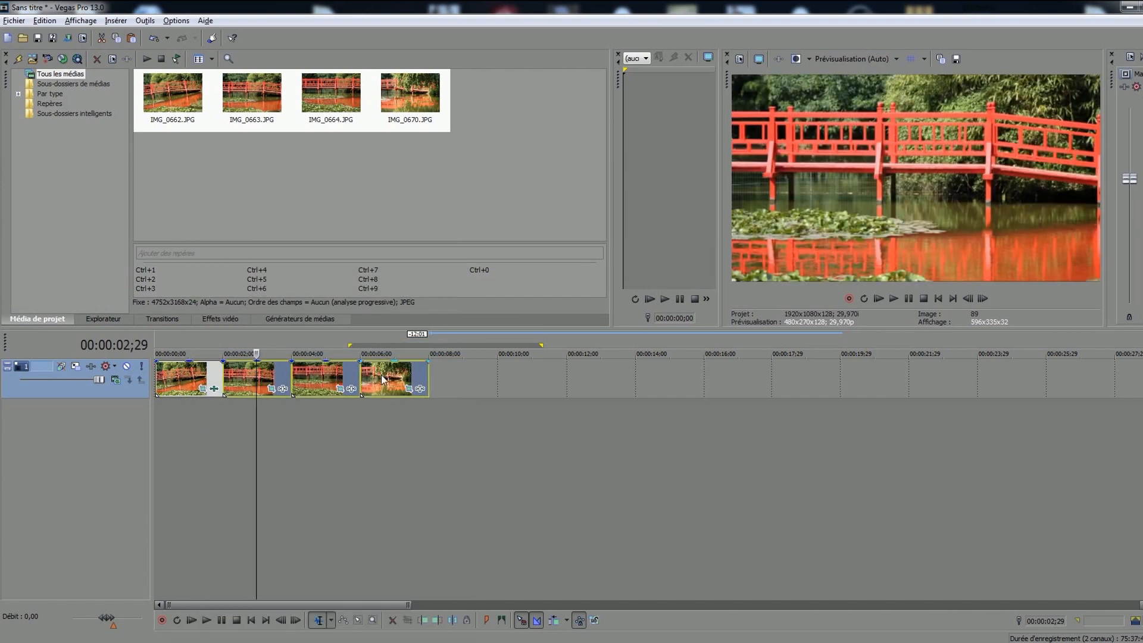
right_click(383, 380)
left_click(493, 359)
Preview the clips at several points, then undo the pasted attributes and the Noir et blanc effect.
left_click(366, 435)
left_click(322, 426)
left_click(236, 425)
left_click(298, 426)
left_click(389, 428)
key("ctrl+z")
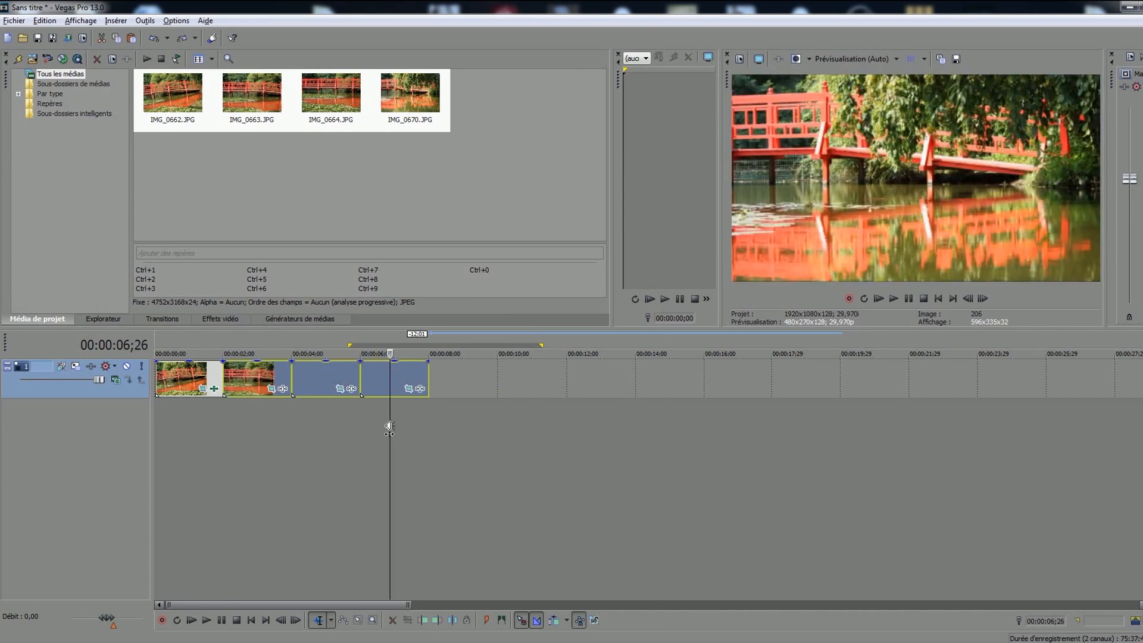
Add a crop keyframe at 00:00:01;10 in IMG_0662 with the frame reduced to about 3,564 × 2,002.5, and play the zoom.
left_click(204, 428)
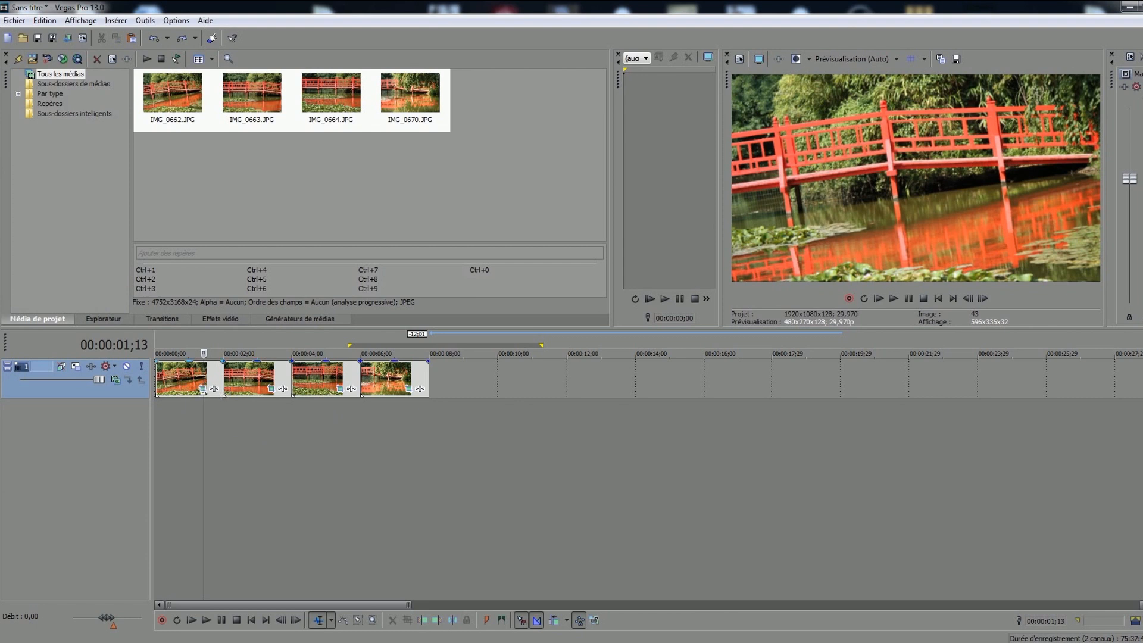
left_click(202, 389)
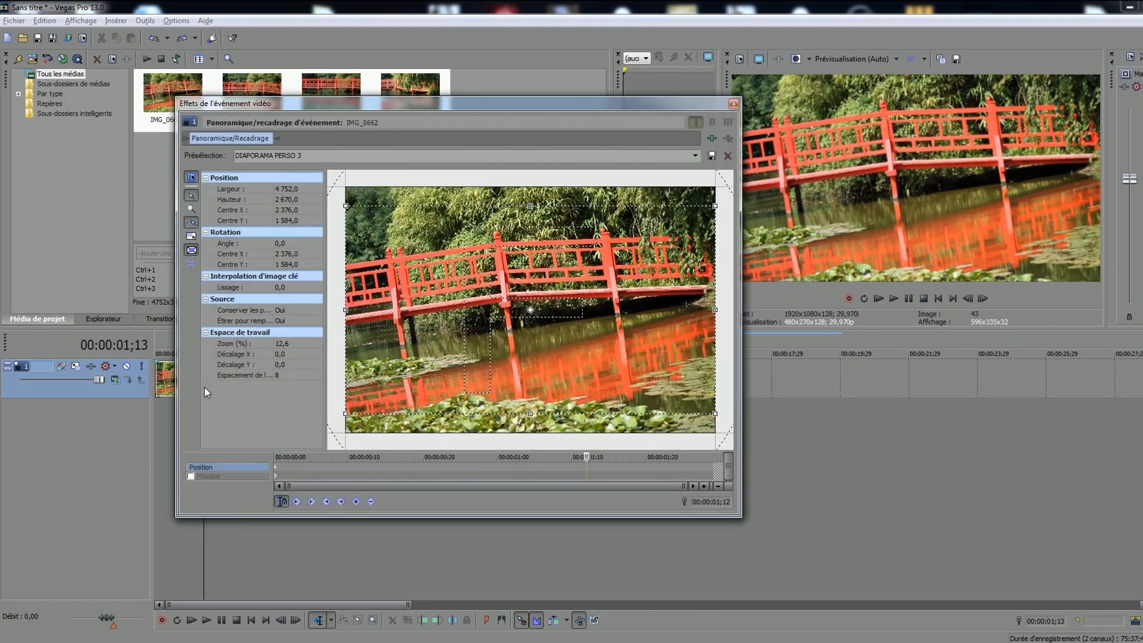
left_click(277, 471)
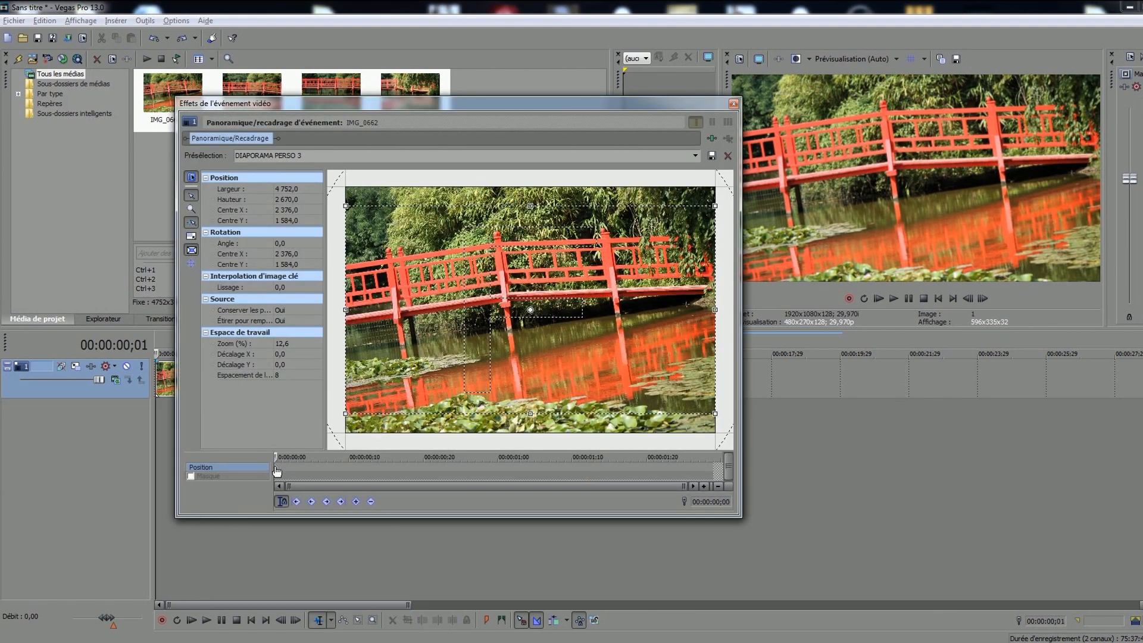
left_click(572, 466)
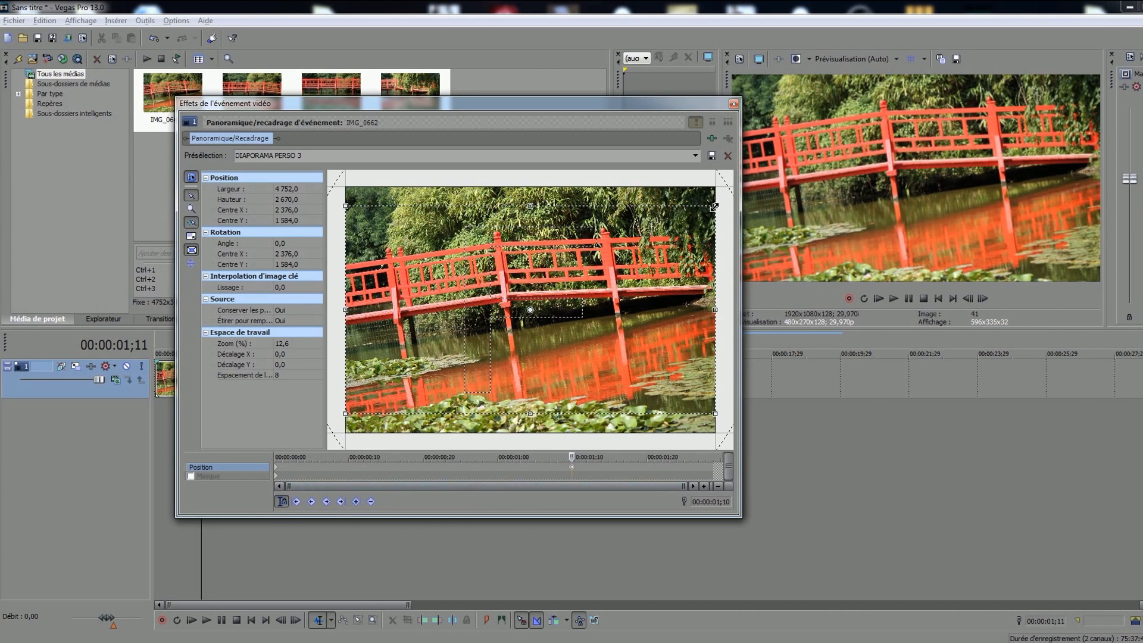
left_click_drag(715, 206, 684, 228)
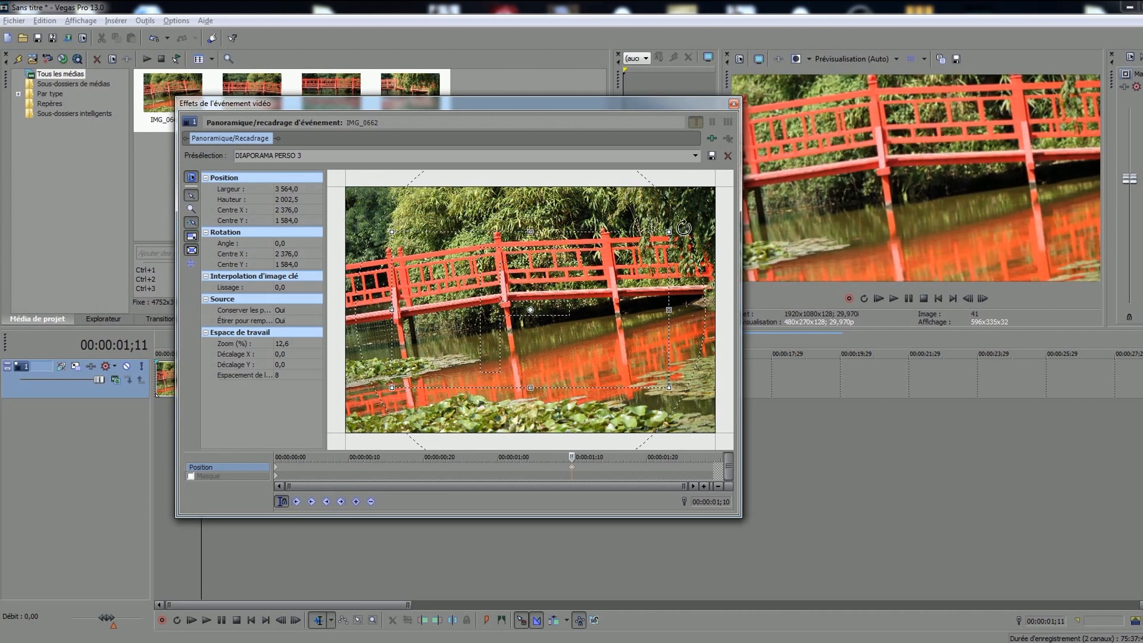
left_click(733, 104)
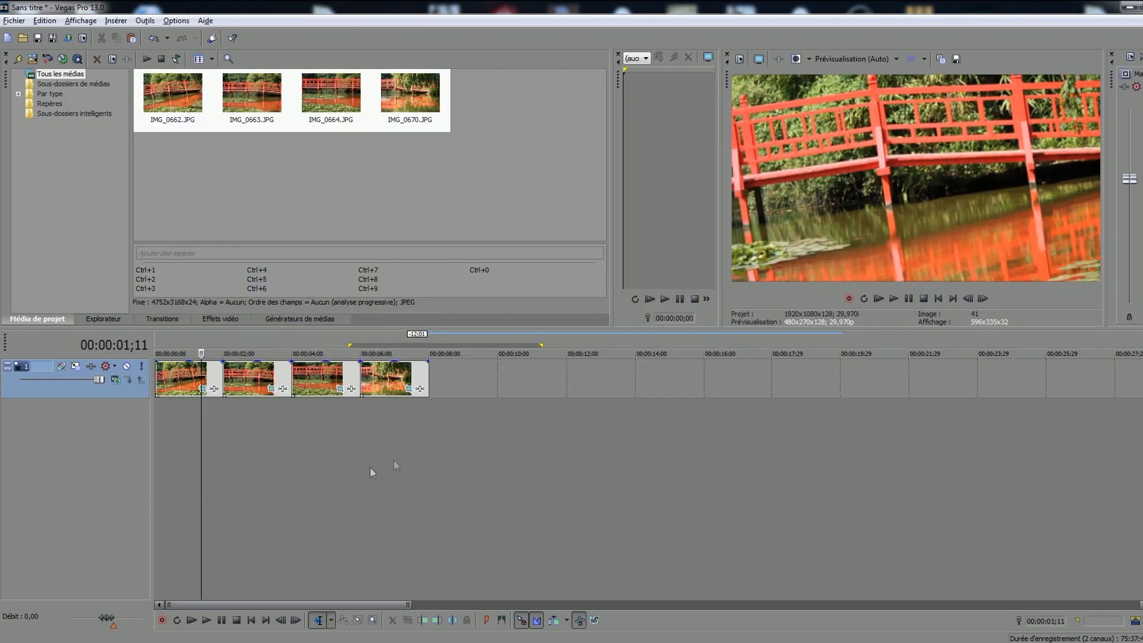
left_click(191, 620)
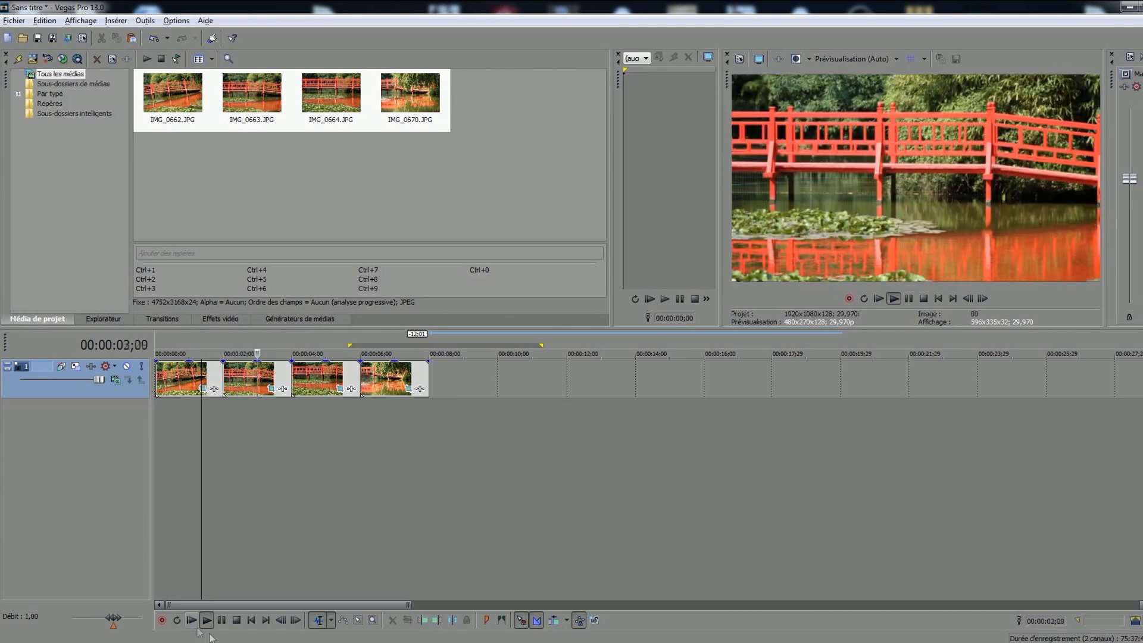
left_click(236, 620)
Copy the first clip and paste its event attributes onto the second and third clips.
right_click(183, 379)
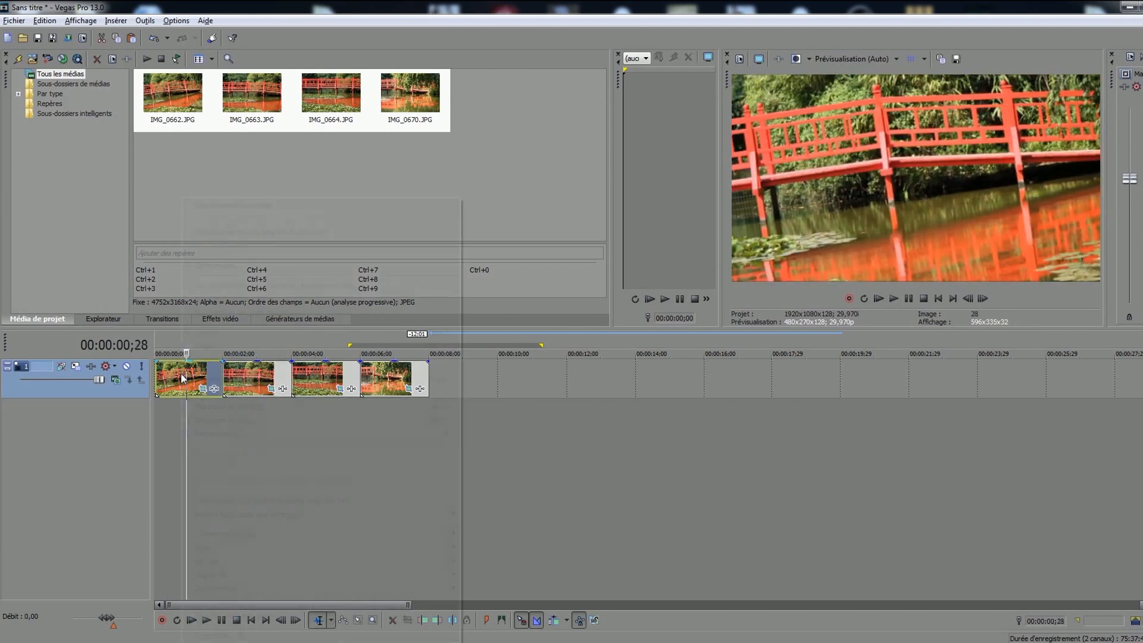
left_click(254, 343)
left_click(255, 379)
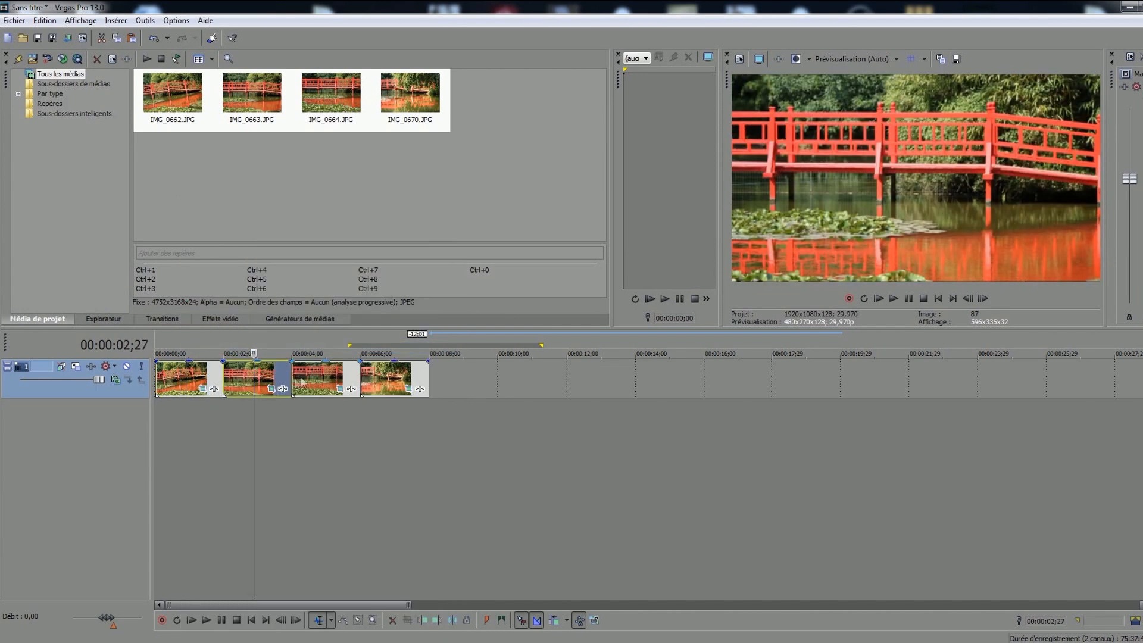
right_click(309, 376)
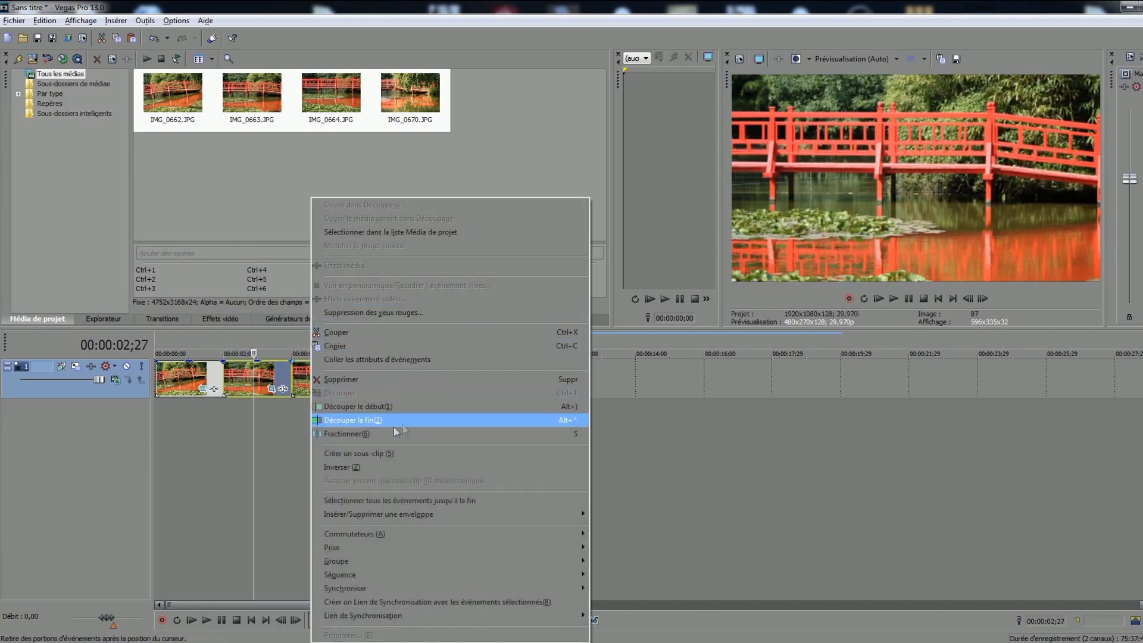
left_click(407, 359)
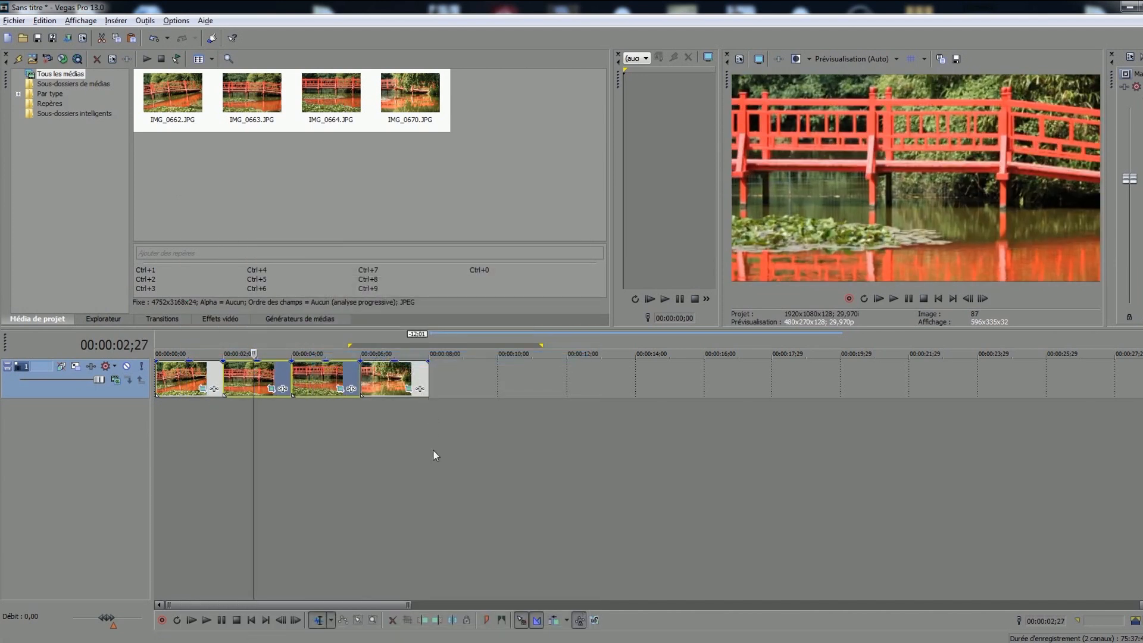
Review the first clip's crop preset and its keyframes at the start and at 00:00:01;10.
left_click(205, 423)
left_click(203, 388)
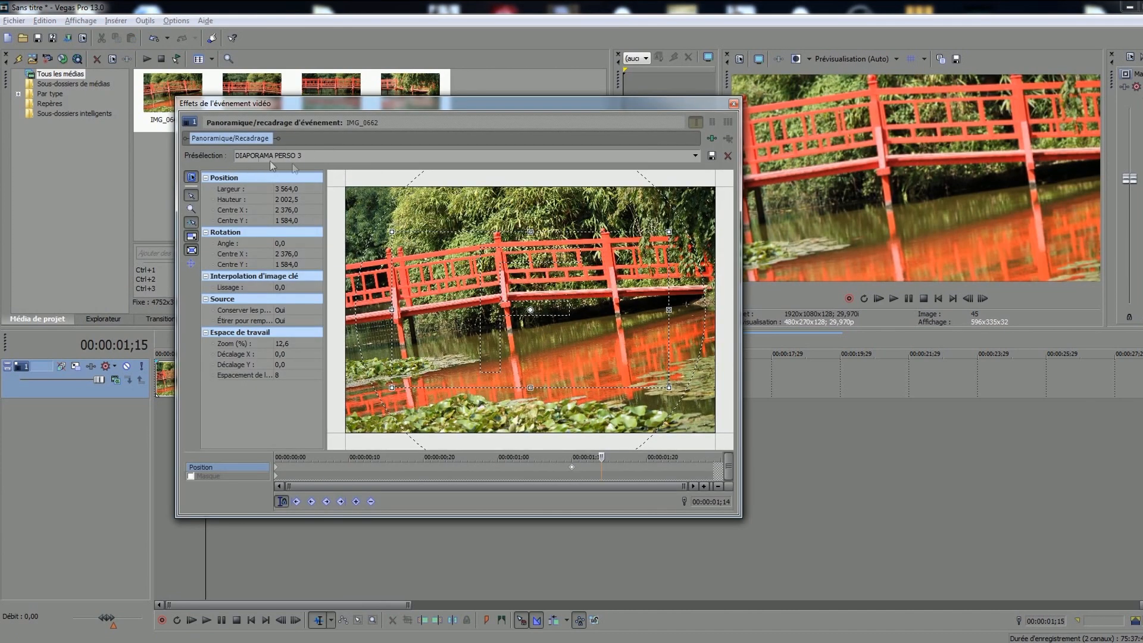
left_click(458, 157)
left_click(458, 157)
left_click(277, 474)
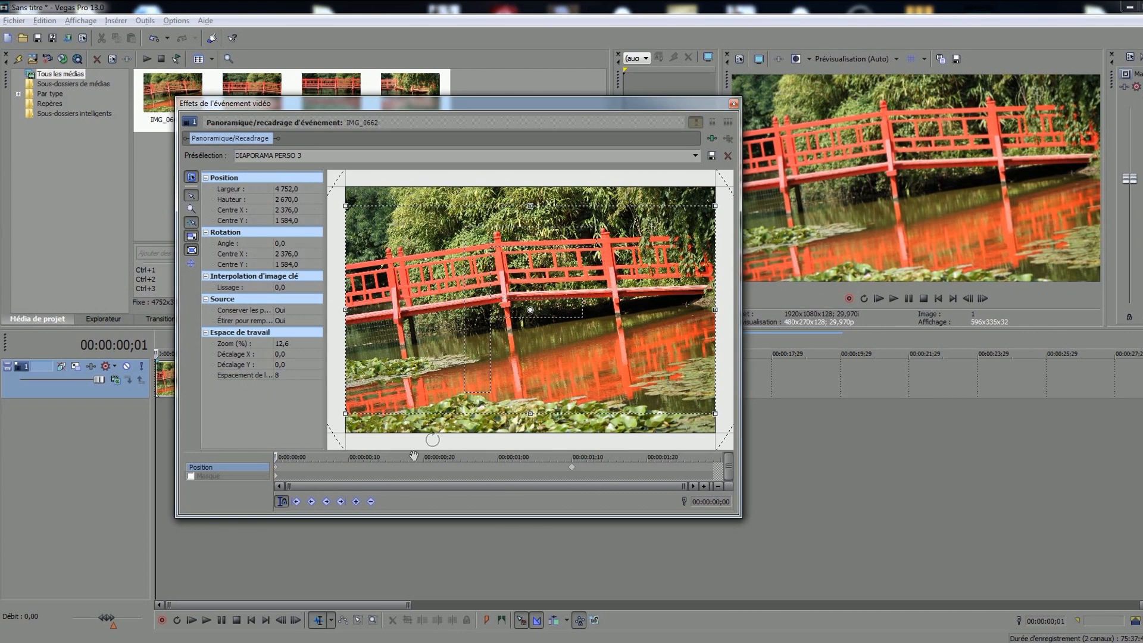
left_click(572, 471)
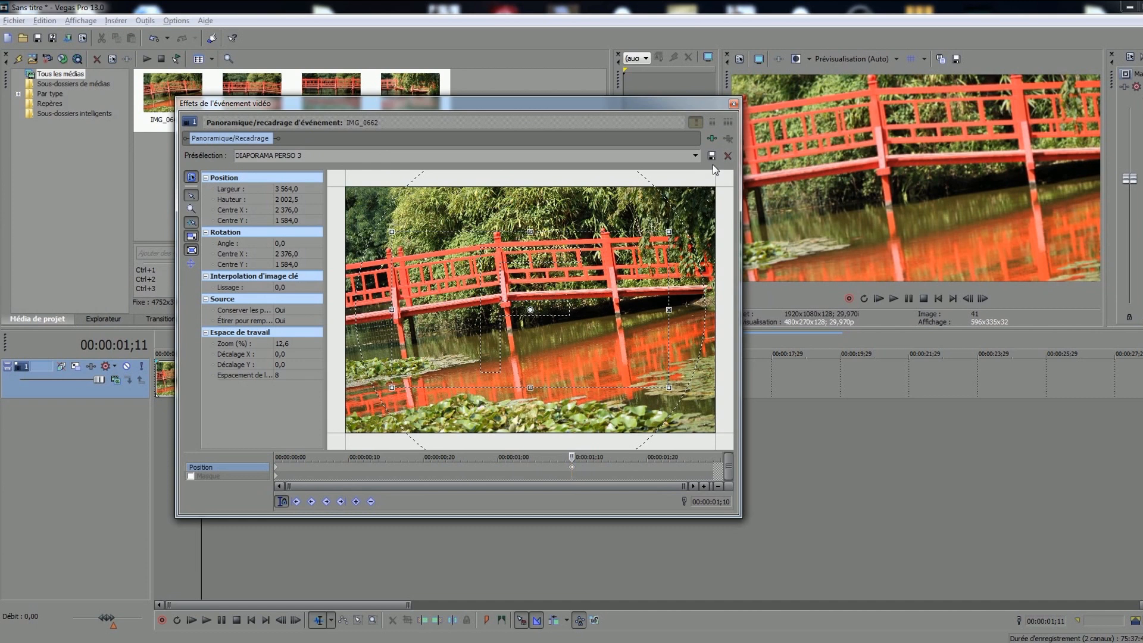
left_click(734, 104)
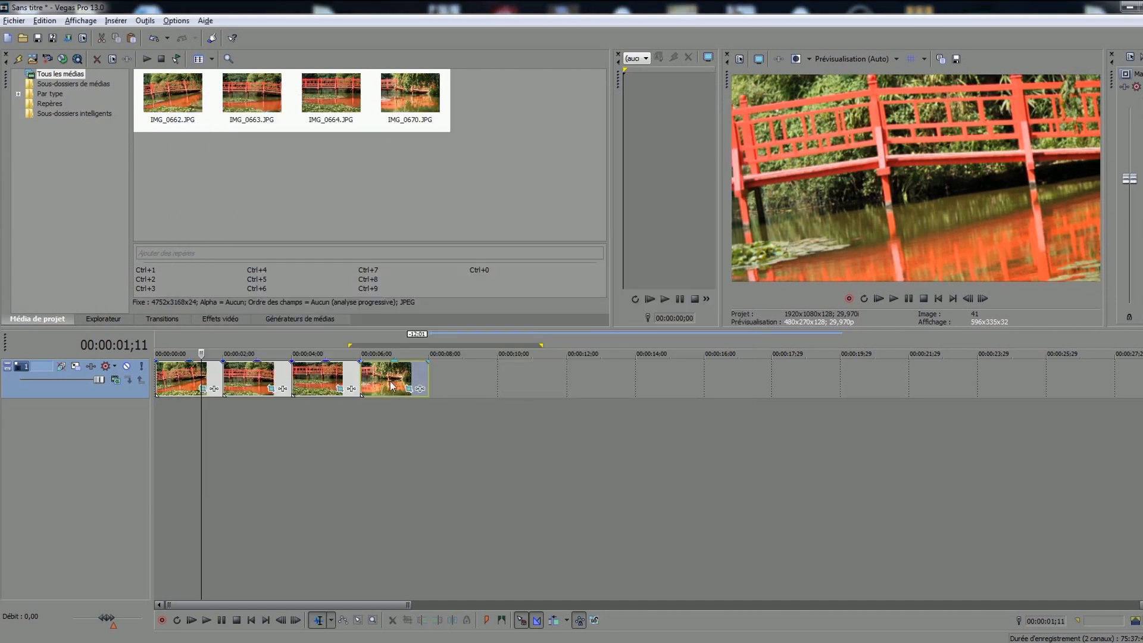
Delete the crop keyframe at 00:00:00;27 from the last clip, IMG_0670.
left_click(390, 381)
left_click(419, 389)
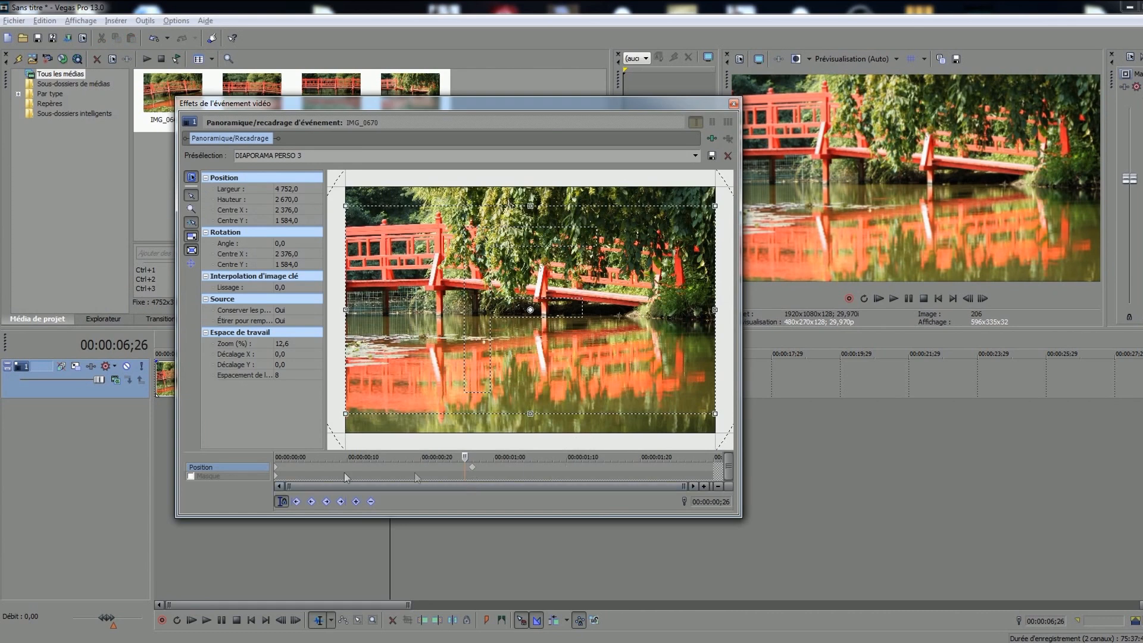
left_click(472, 469)
right_click(470, 469)
left_click(529, 525)
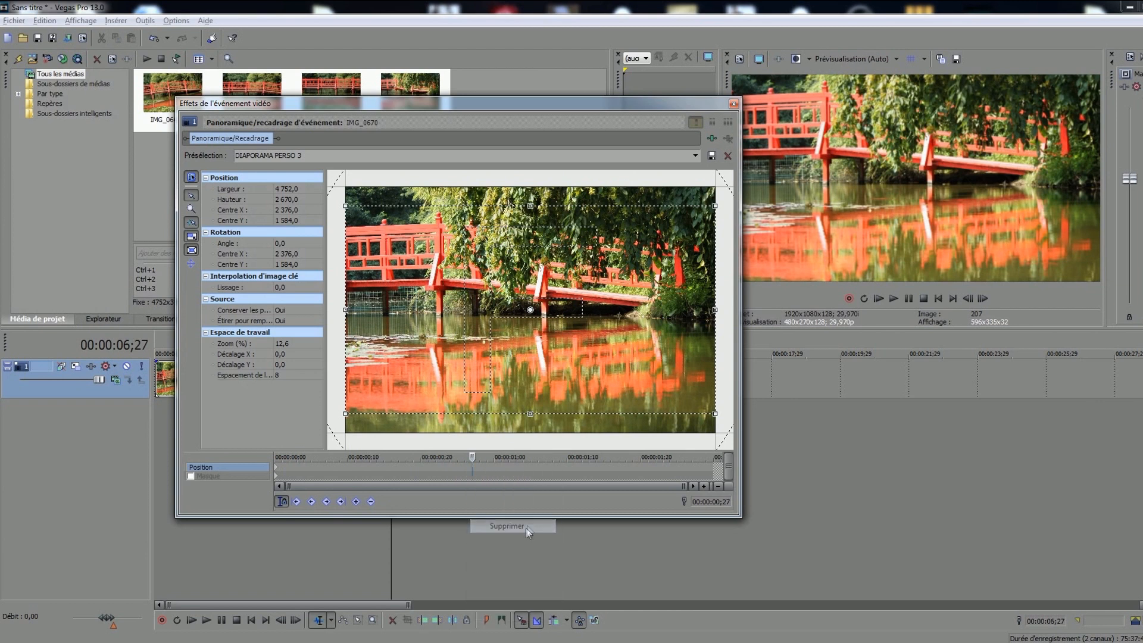
Apply the DIAPORAMA PERSO 3 preset at the start of IMG_0670's crop timeline and play the slideshow from the beginning.
left_click(276, 471)
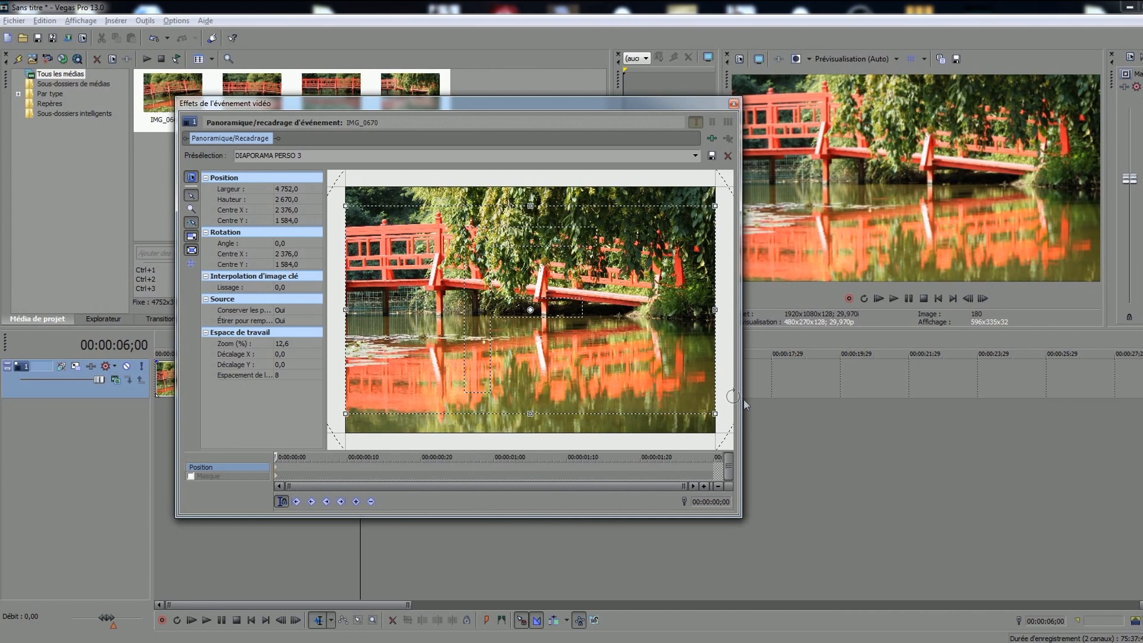
left_click(695, 155)
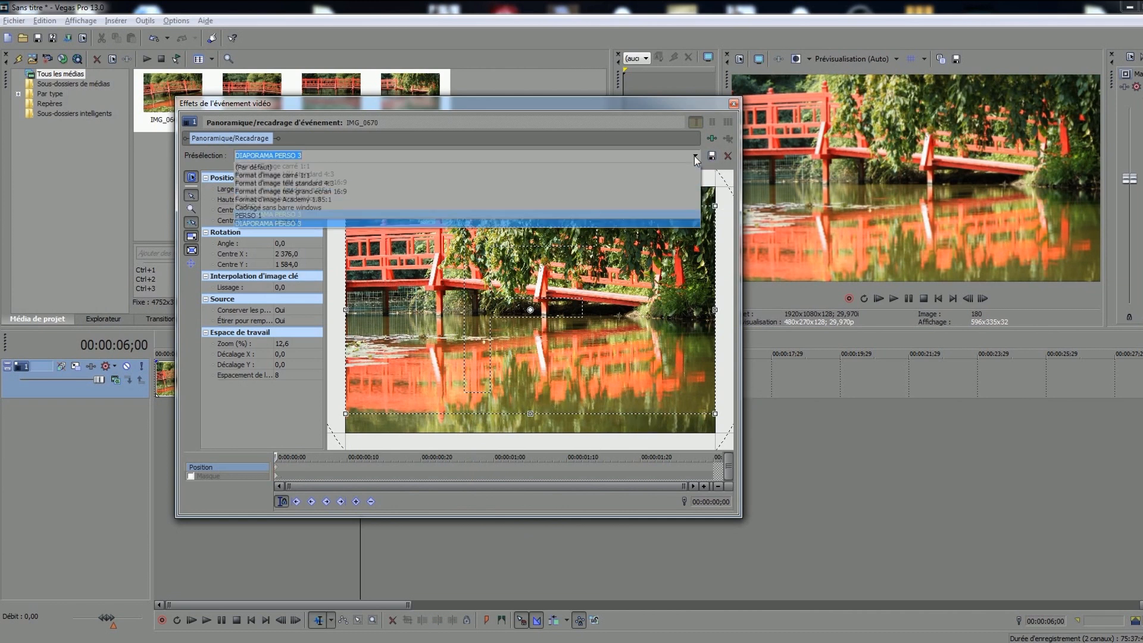
left_click(291, 224)
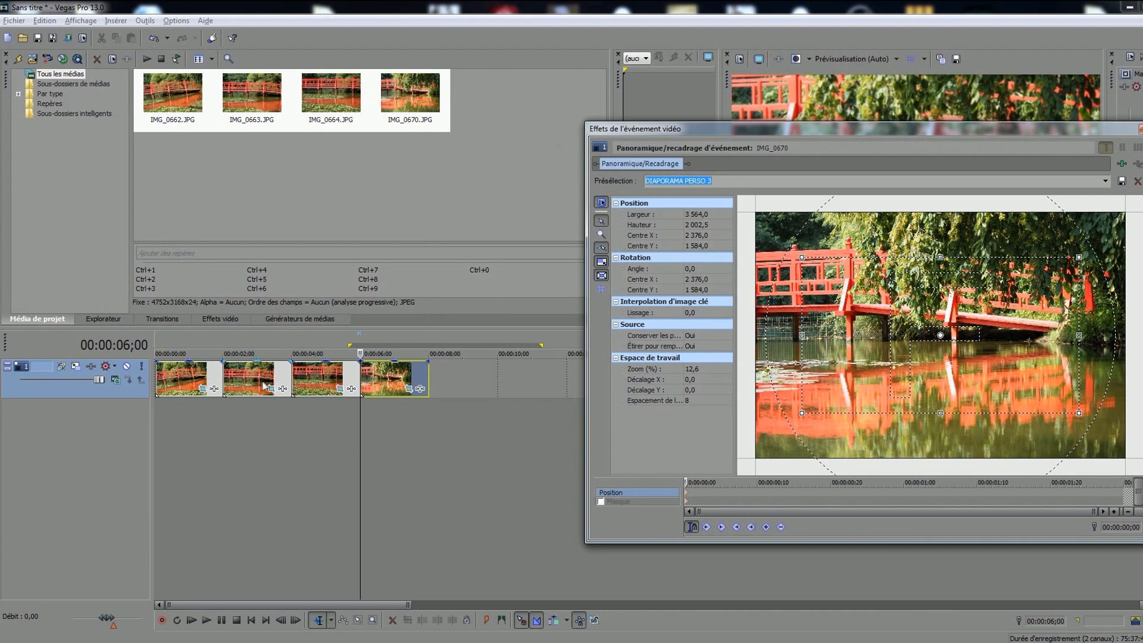
left_click_drag(959, 129, 820, 126)
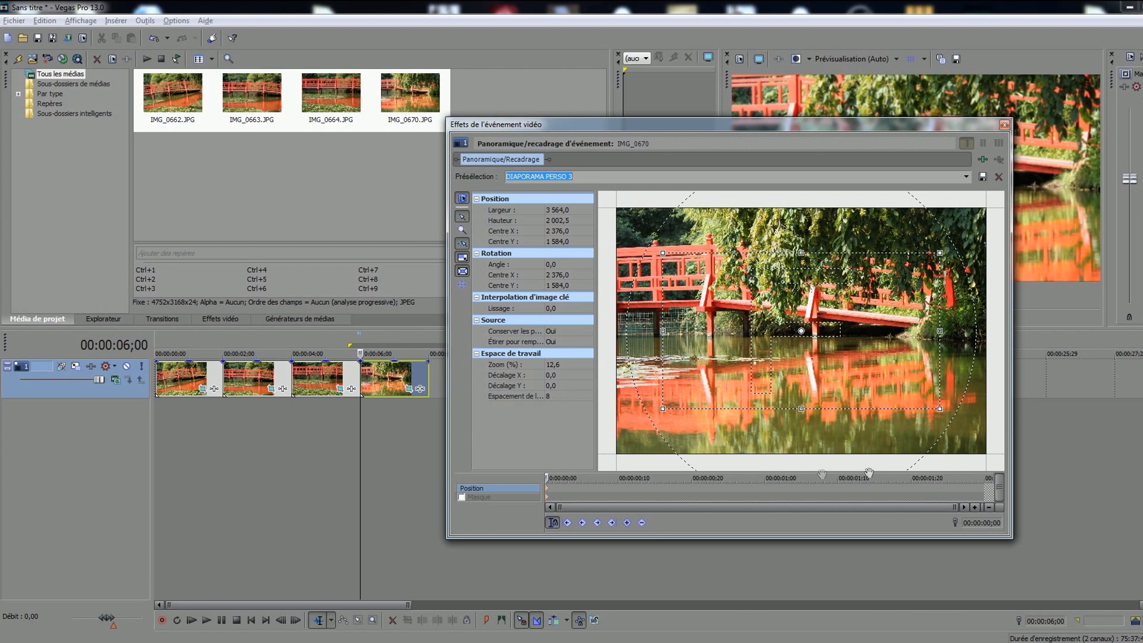
left_click(1005, 124)
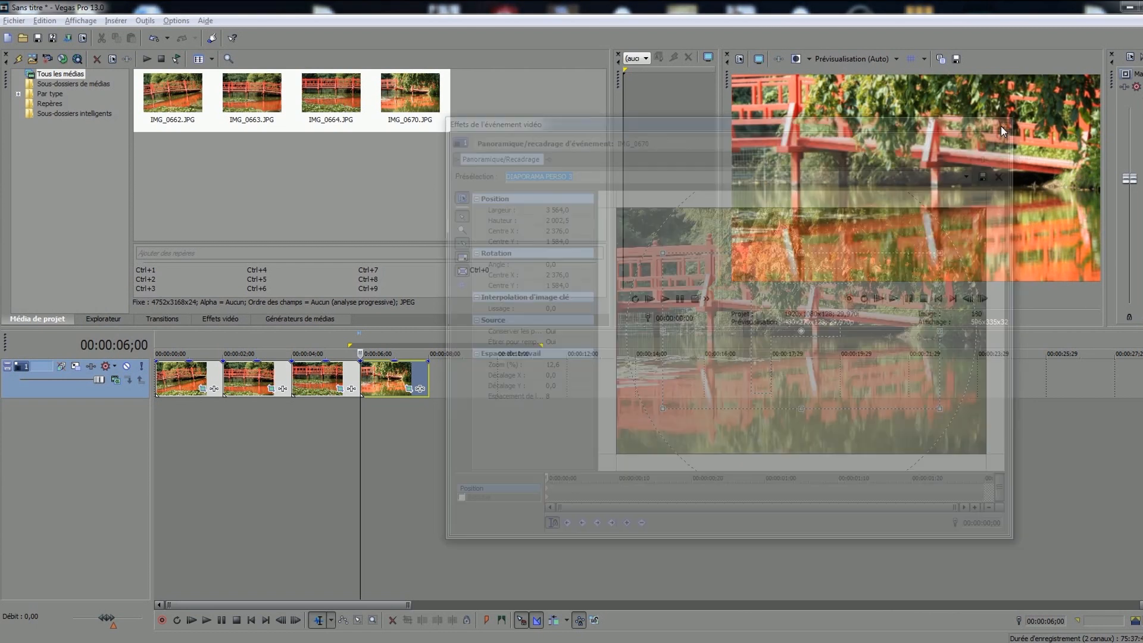
left_click(251, 621)
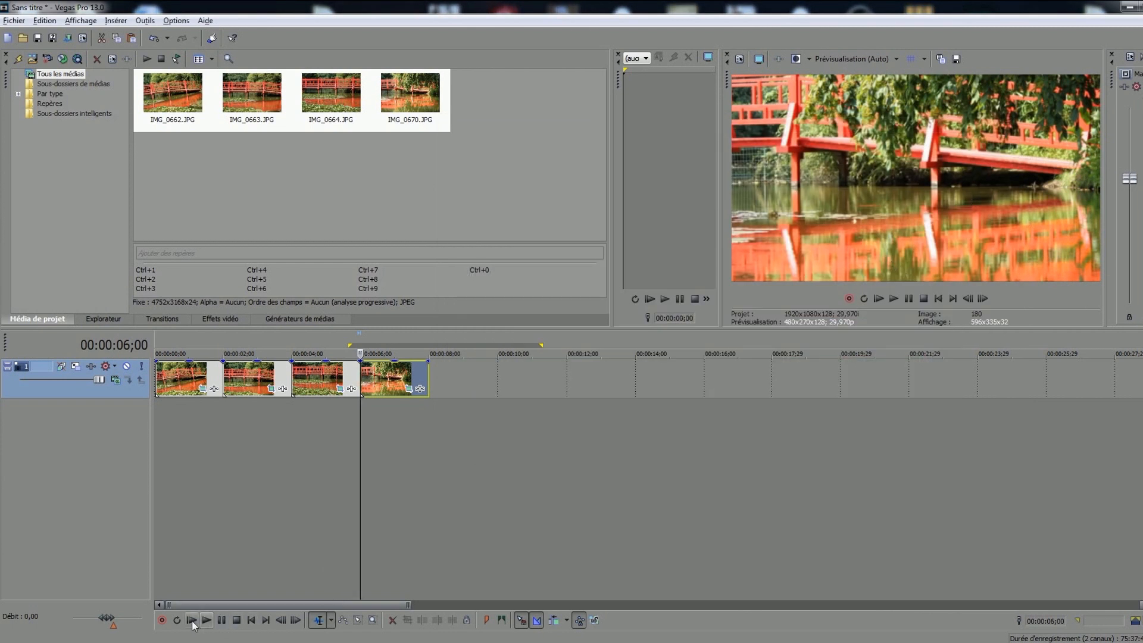
left_click(191, 620)
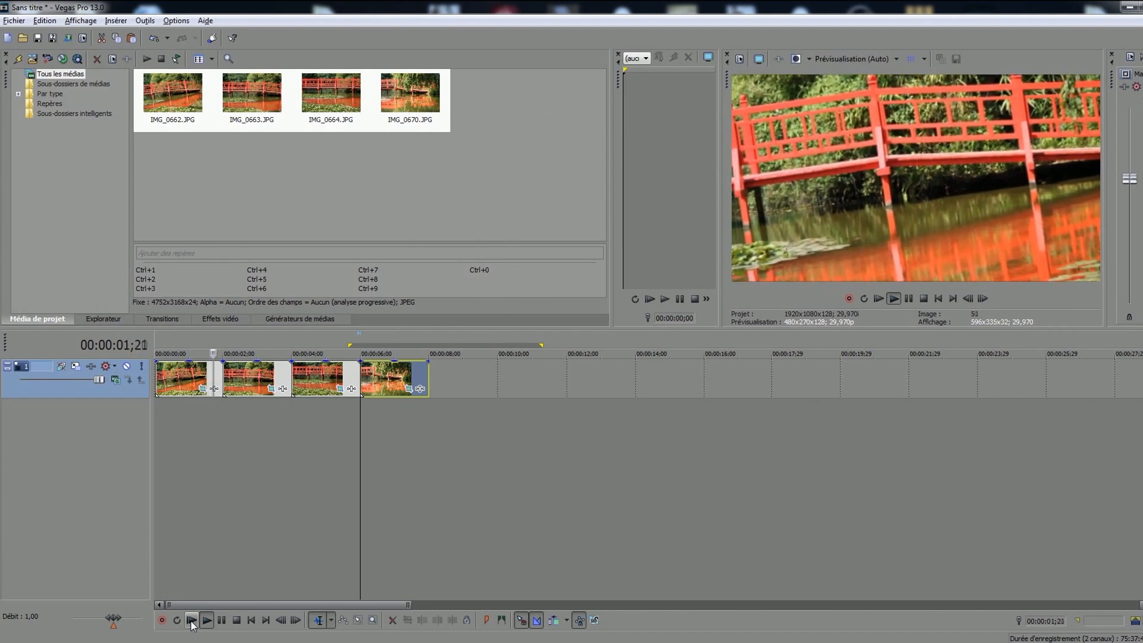